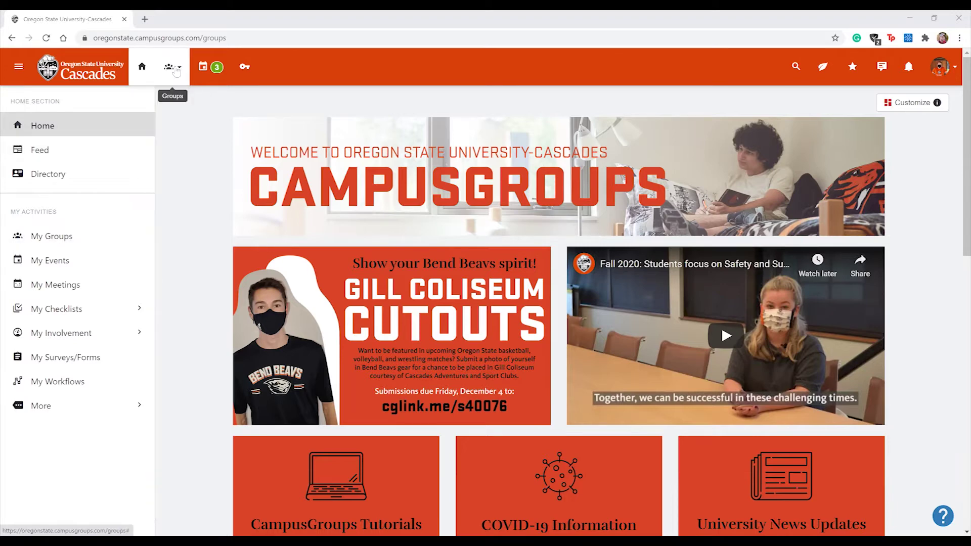
Open the Oregon State University-Cascades group's dashboard and start creating a new form
click(176, 72)
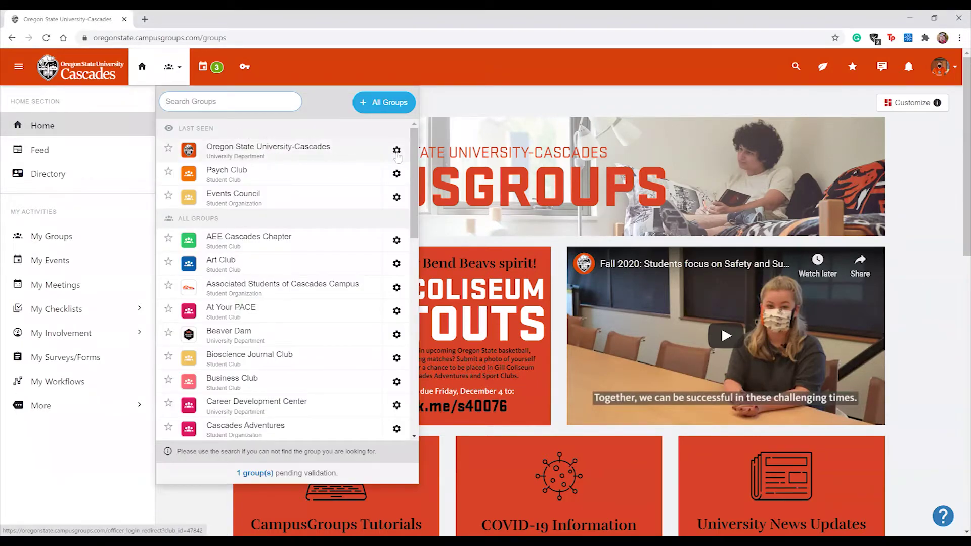
click(397, 156)
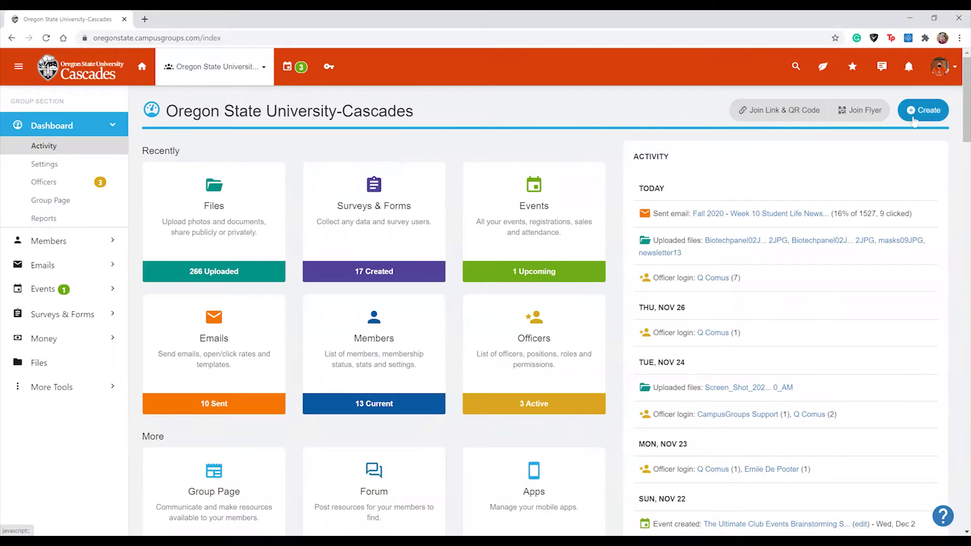
click(915, 116)
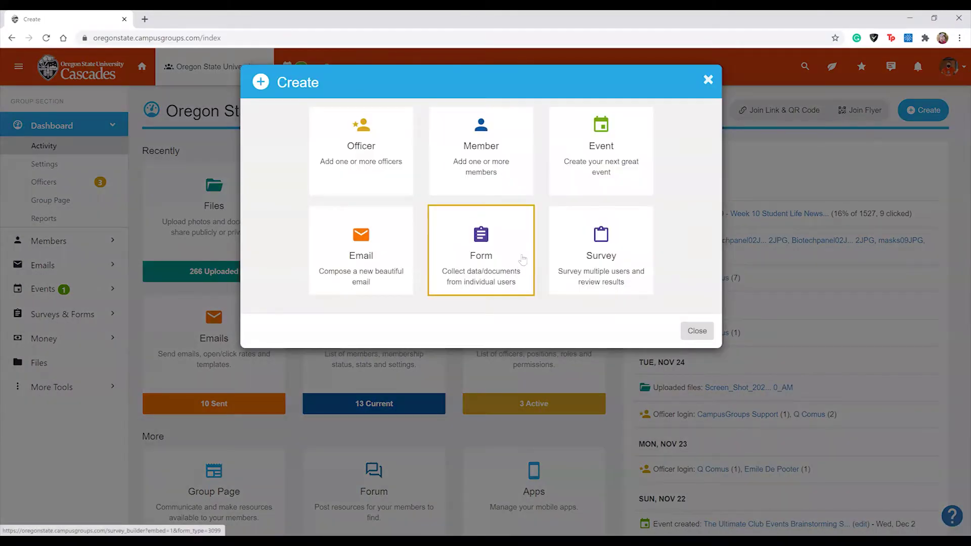
click(523, 260)
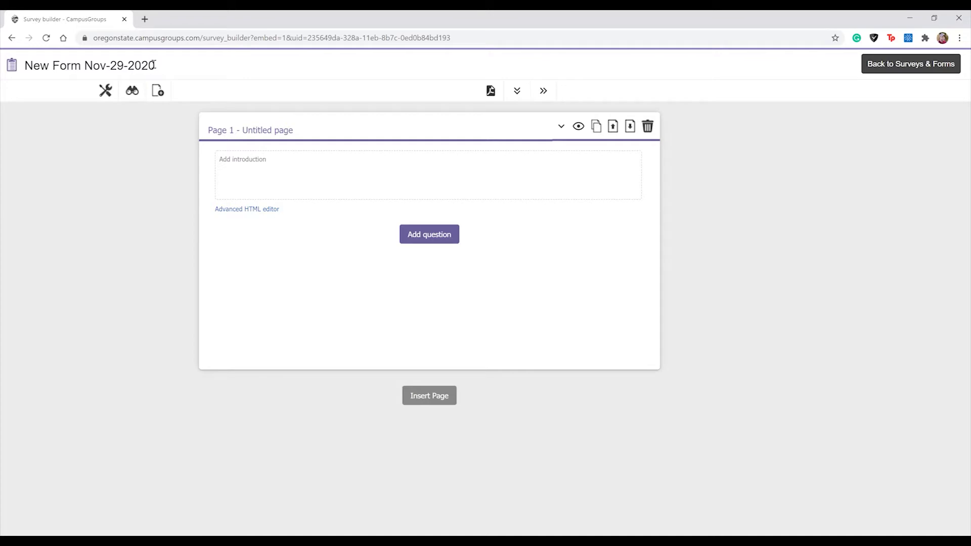
Replace the title 'New Form Nov-29-2020' with 'Sample Form' and save it
triple_click(155, 65)
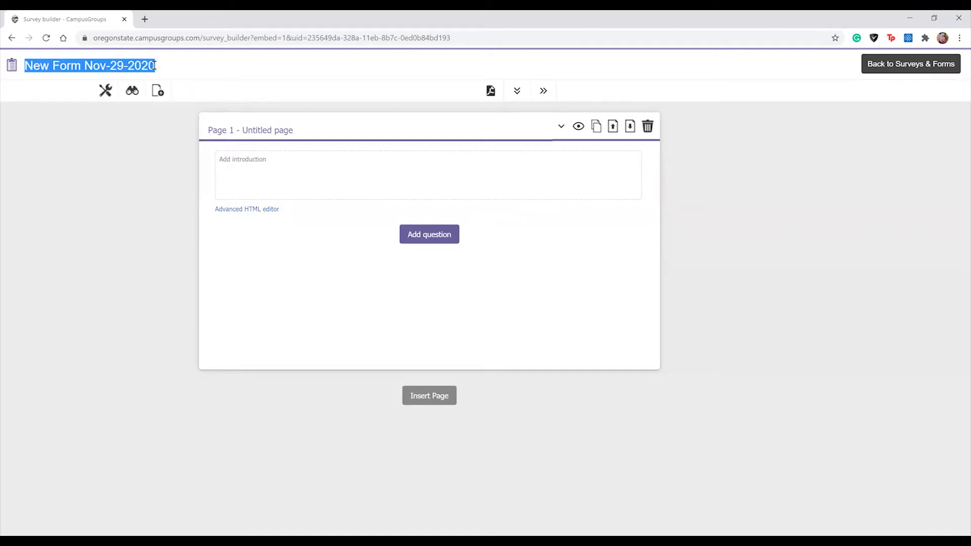
text(Sample Form)
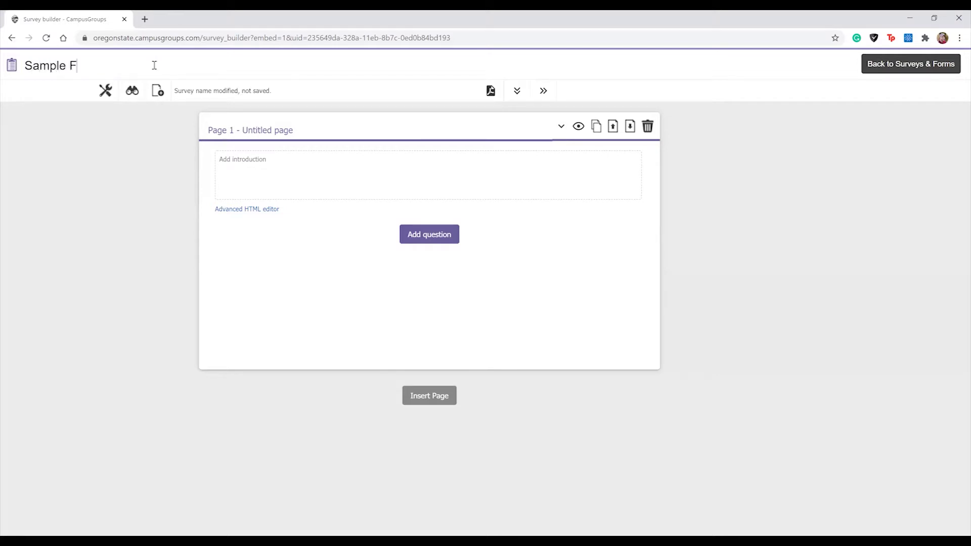
click(163, 138)
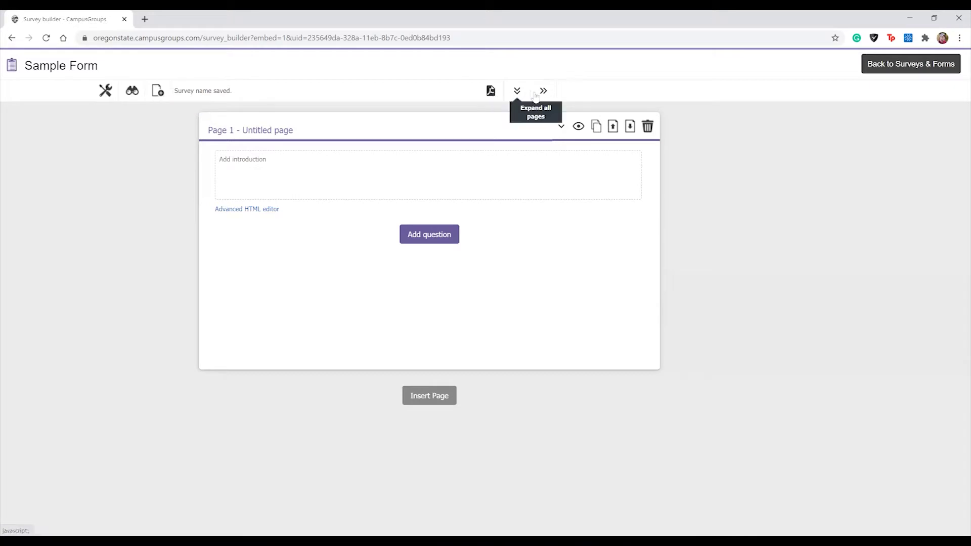
Open the form's Settings and keep its type as Form
click(105, 91)
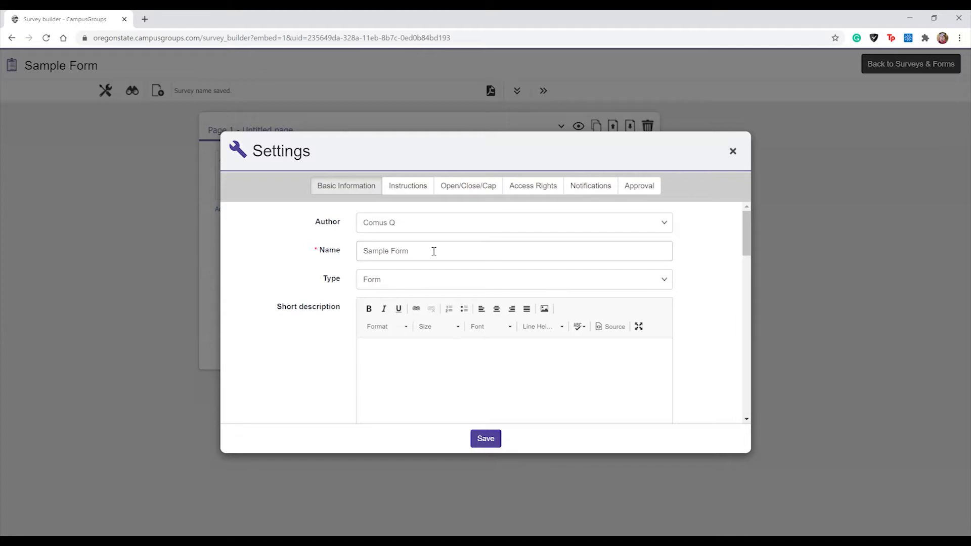
click(429, 282)
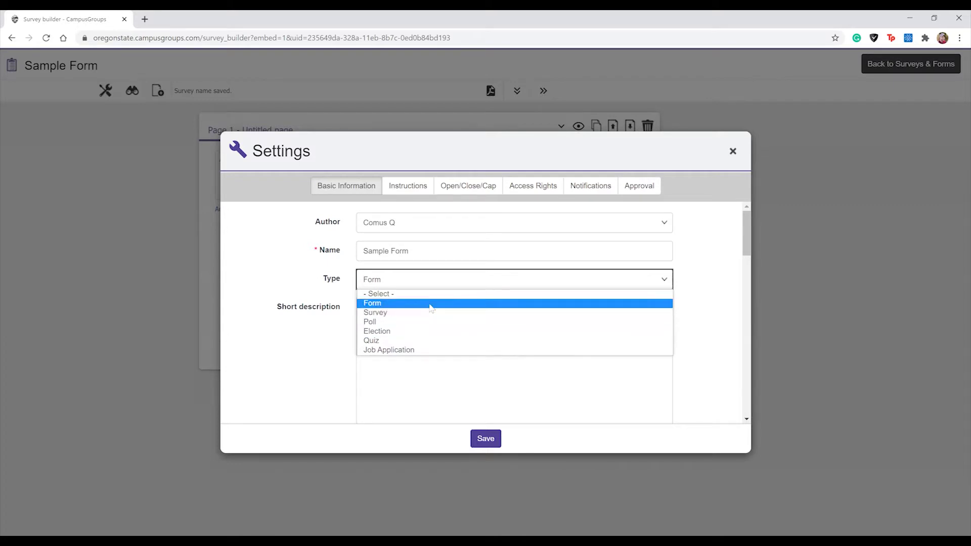
click(333, 344)
scroll(355, 318, down, 2)
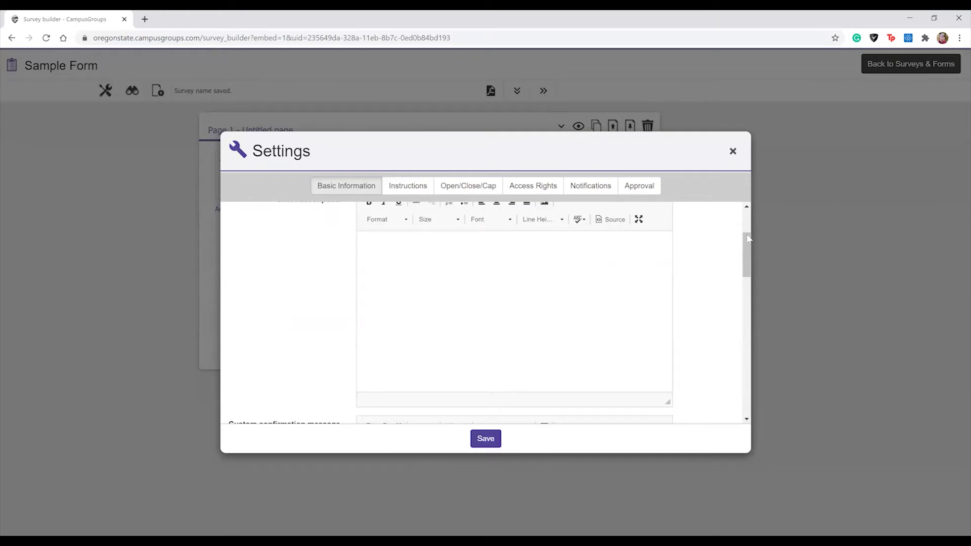
drag(748, 231, 748, 228)
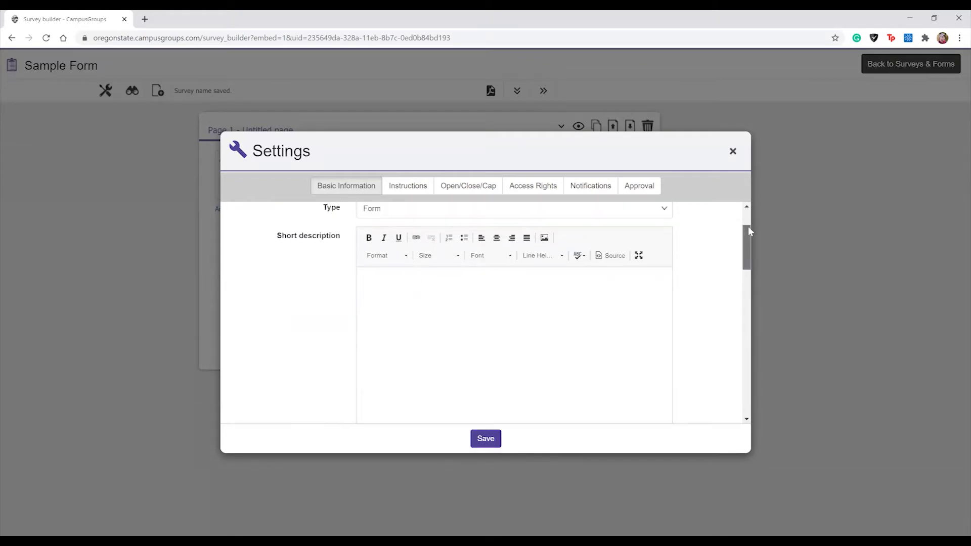
drag(748, 229, 739, 332)
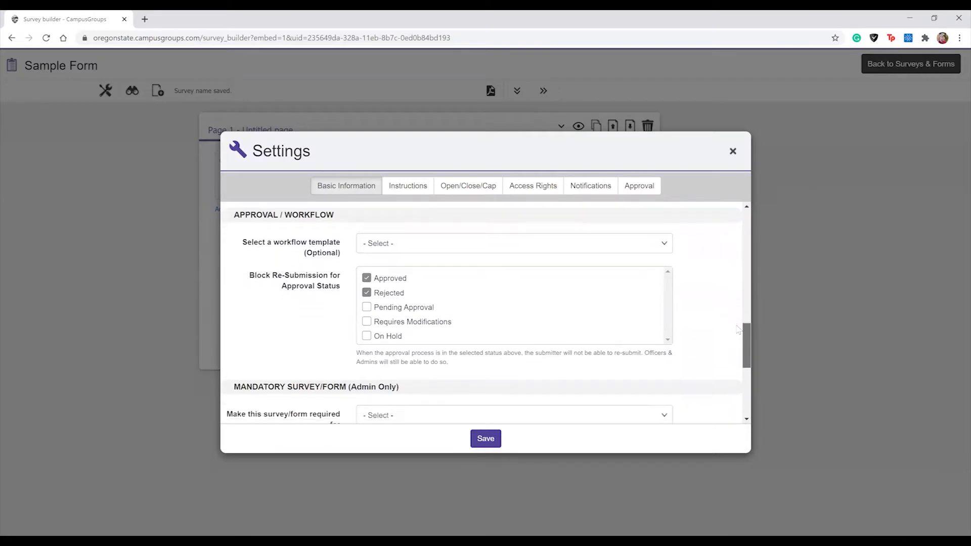
Leave the workflow template at Select and review the Basic Information fields
click(440, 244)
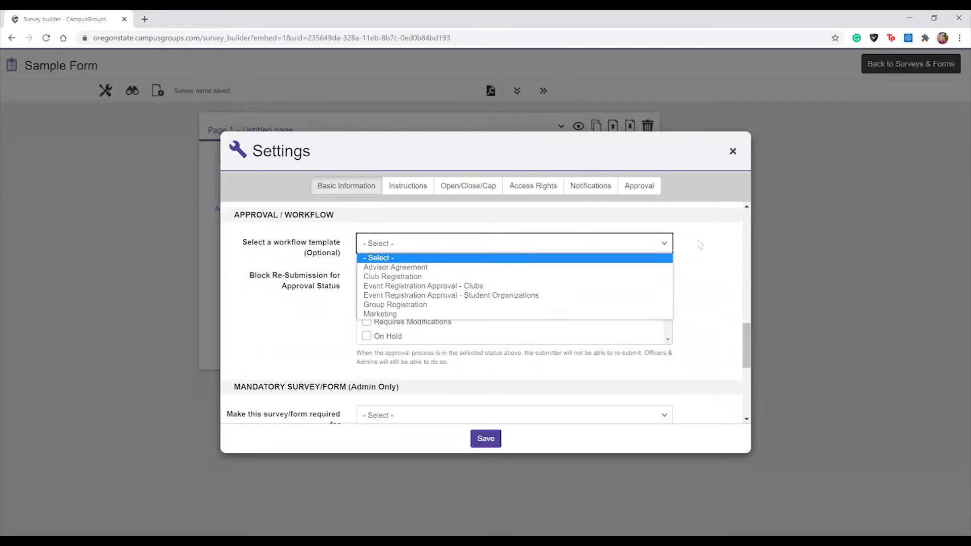
click(620, 258)
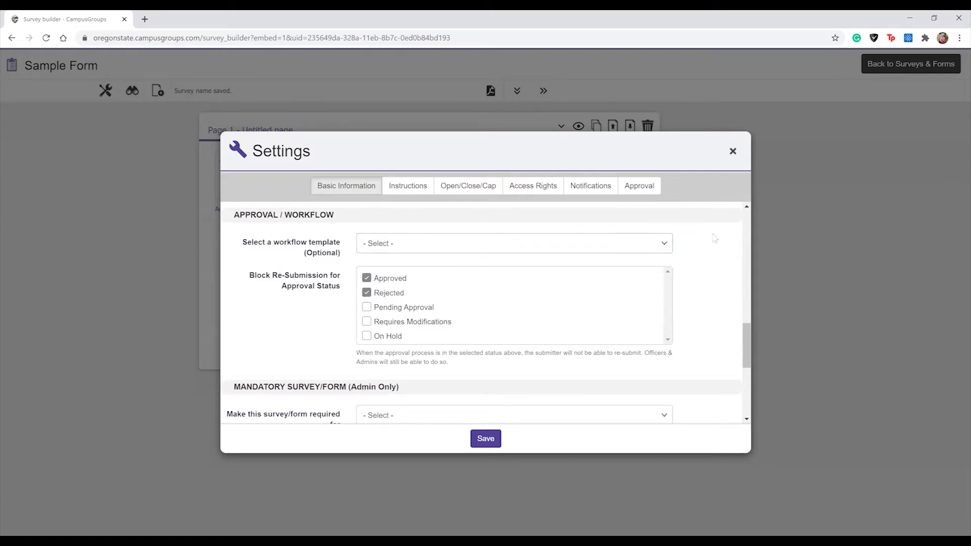
drag(744, 330, 742, 384)
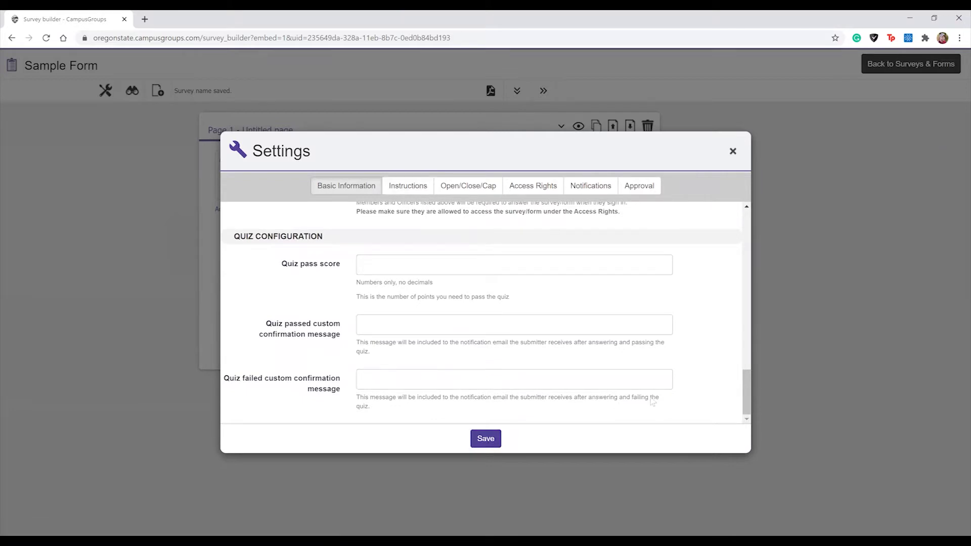
drag(747, 387, 732, 212)
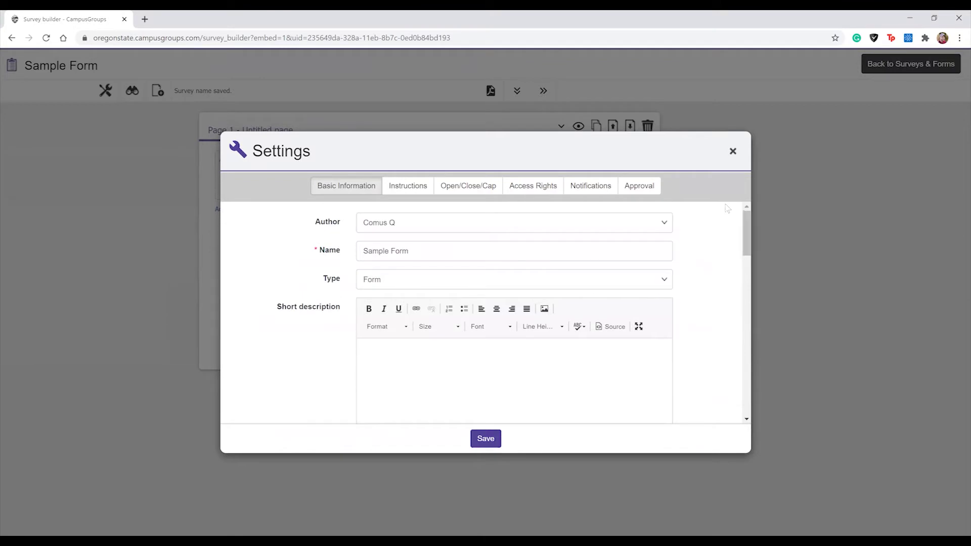
Review the Instructions and Open/Close/Cap tabs, leaving Close survey at No and dates empty
click(392, 187)
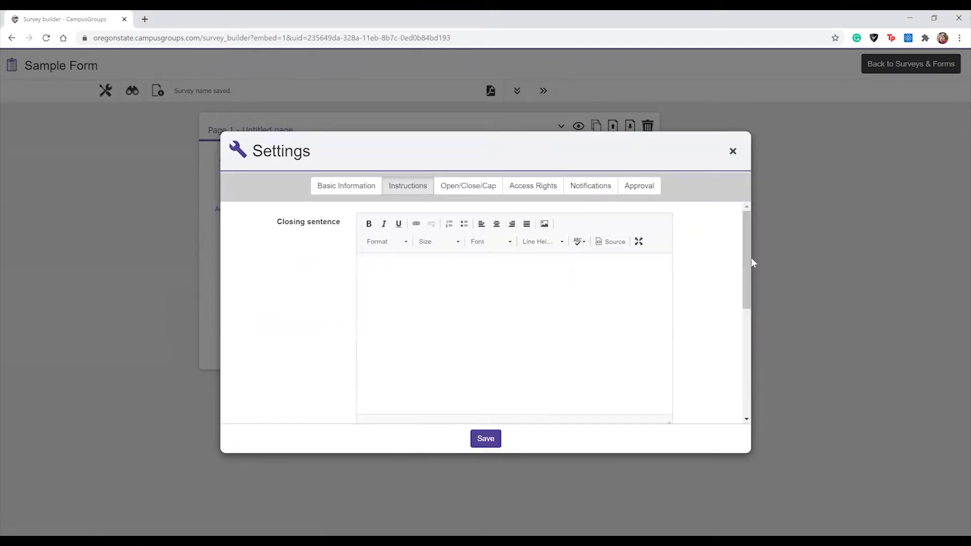
drag(747, 259, 736, 226)
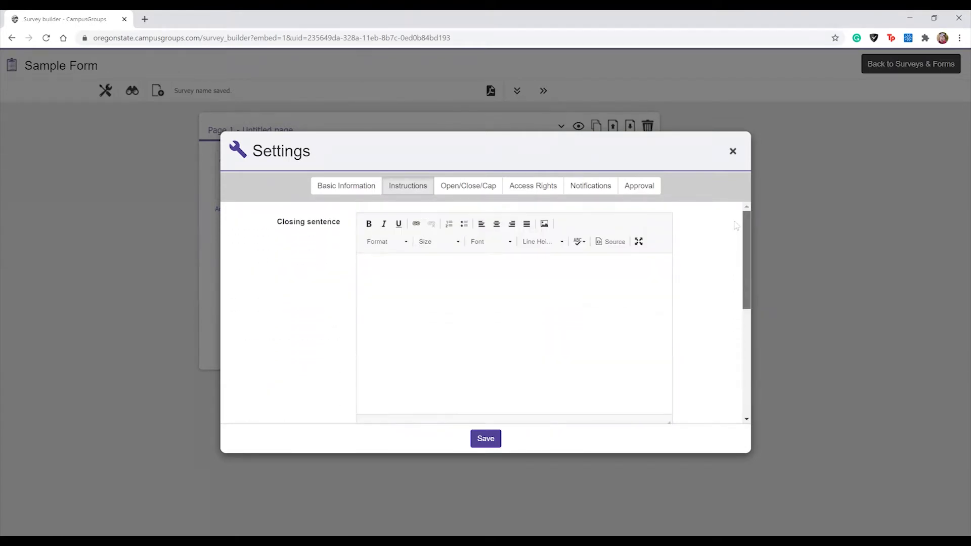
click(465, 187)
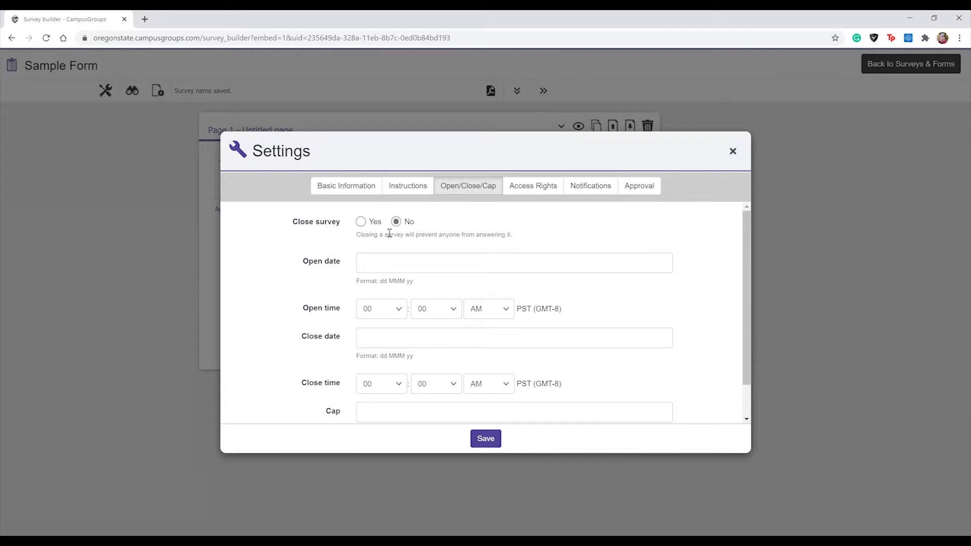
scroll(375, 238, down, 1)
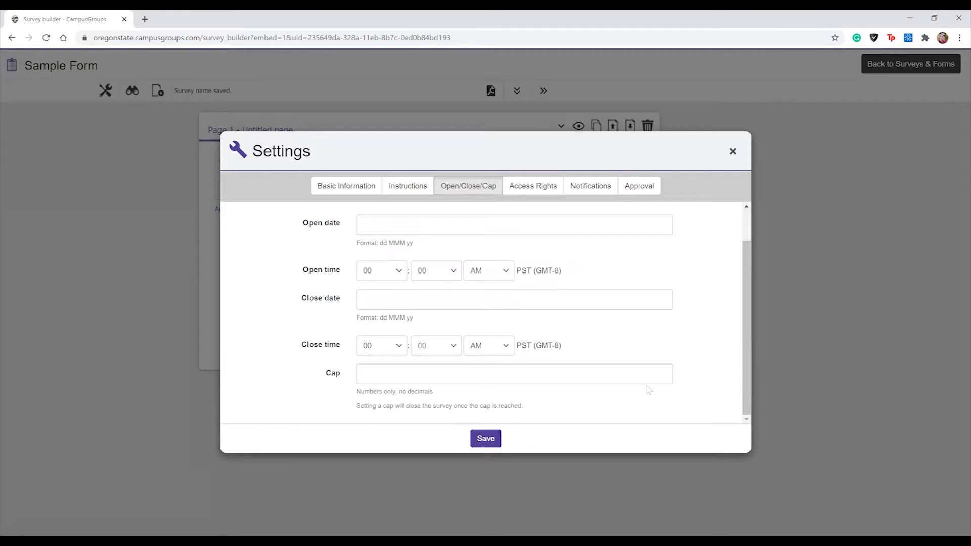
scroll(660, 377, up, 1)
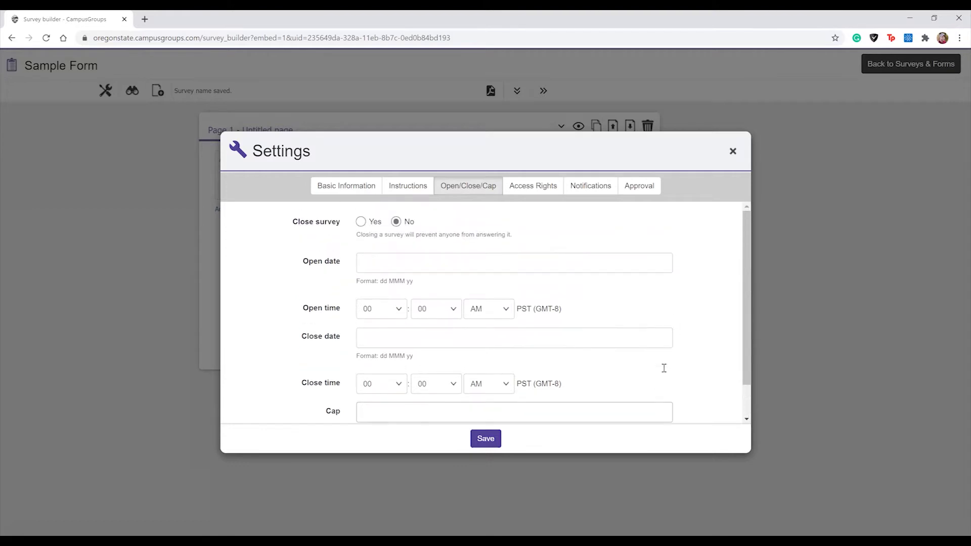
Review the settings for who can access and answer the form
click(548, 191)
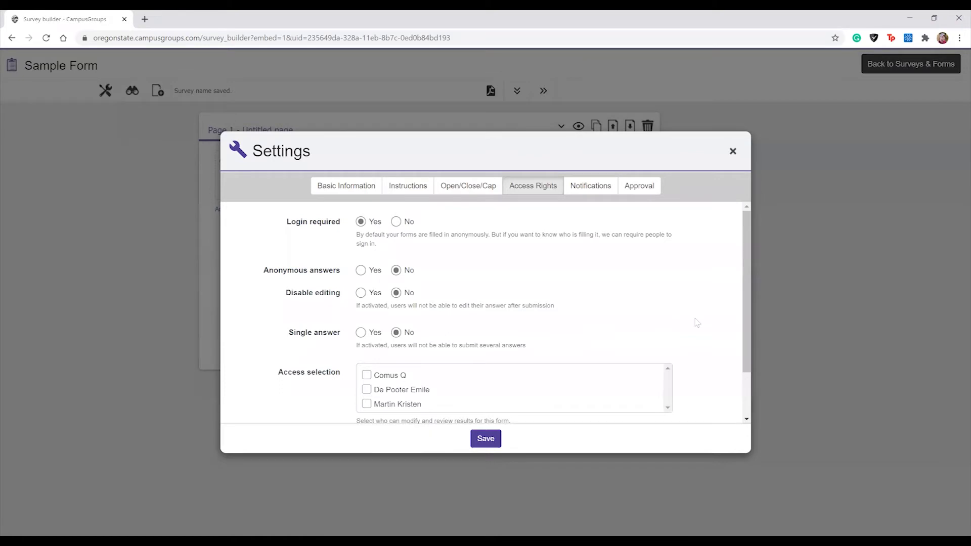
scroll(697, 322, down, 2)
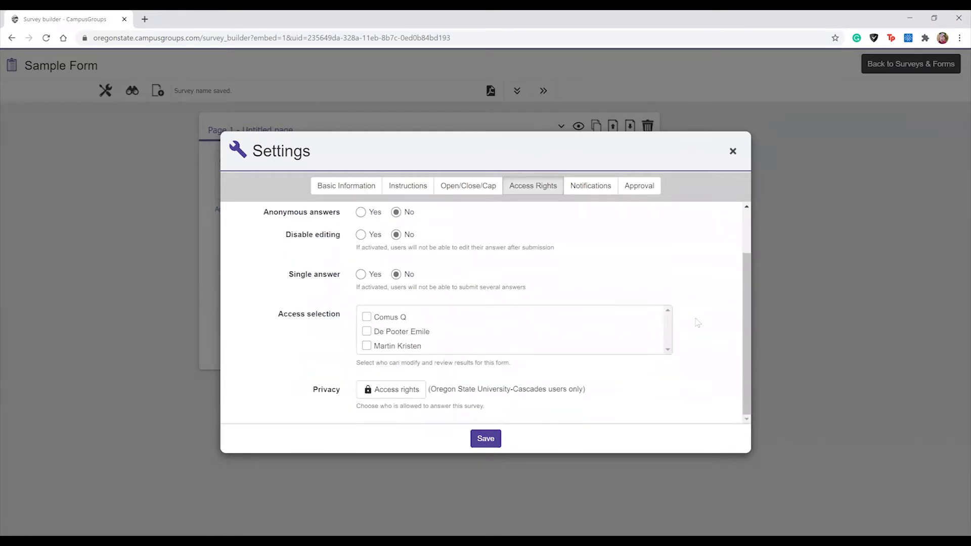
scroll(695, 303, up, 2)
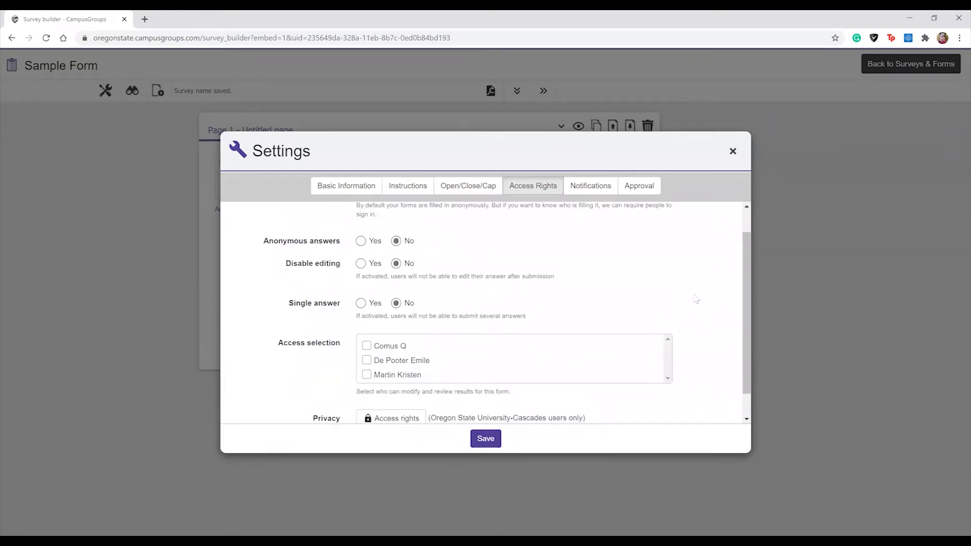
Look through the notification settings, then close the Settings dialog
click(608, 195)
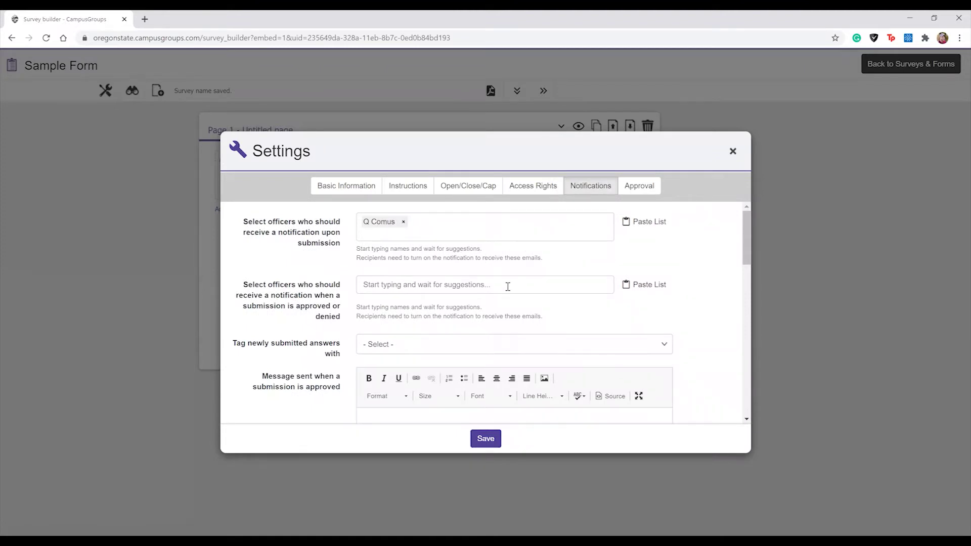
scroll(508, 286, down, 2)
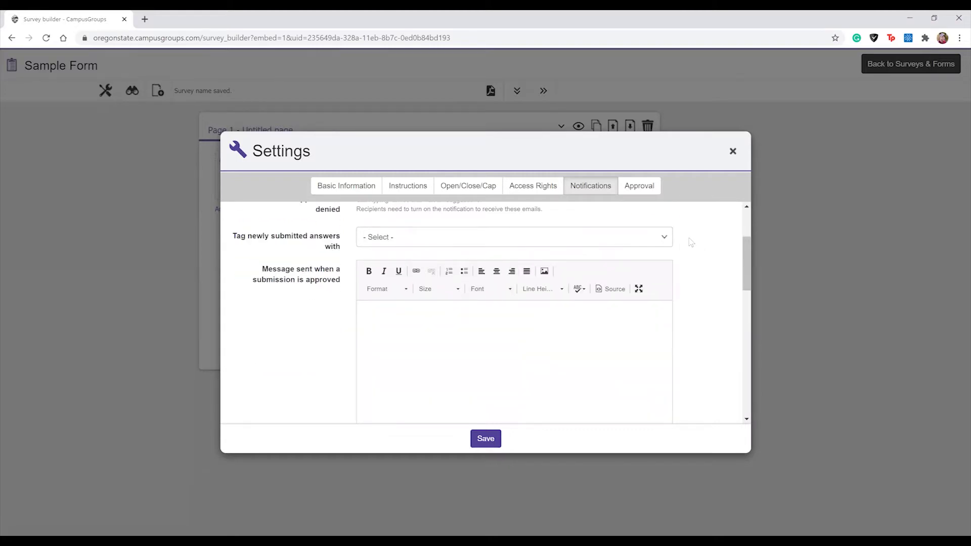
scroll(691, 243, down, 3)
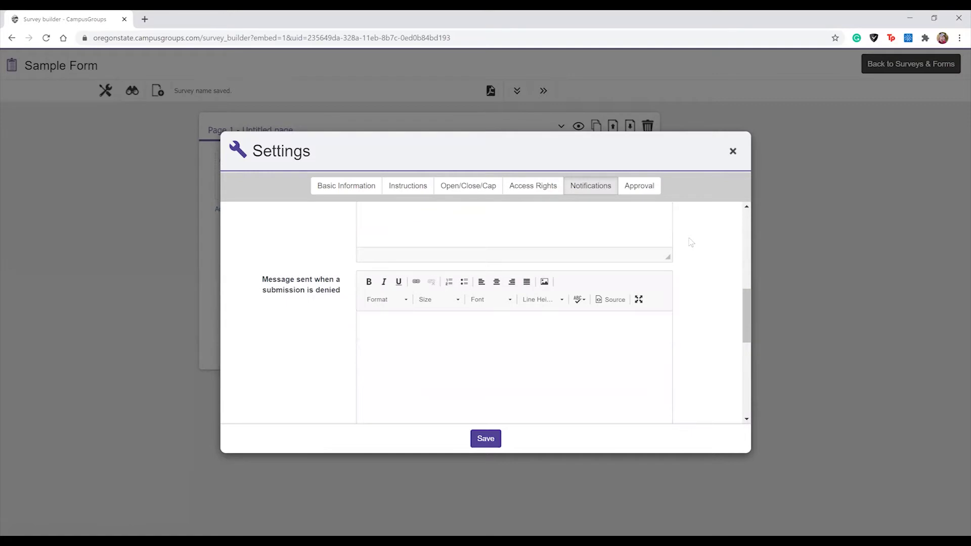
scroll(690, 243, down, 5)
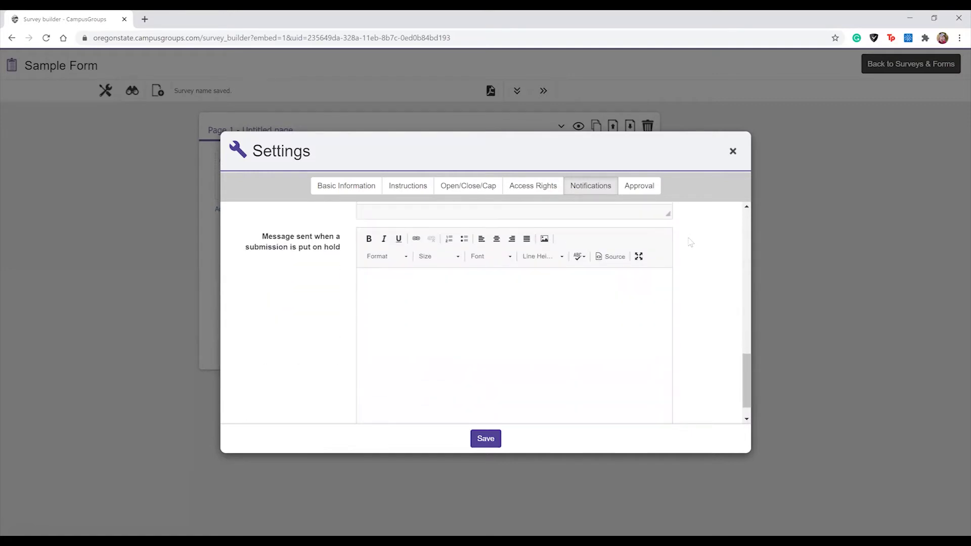
scroll(691, 242, down, 1)
scroll(689, 242, up, 10)
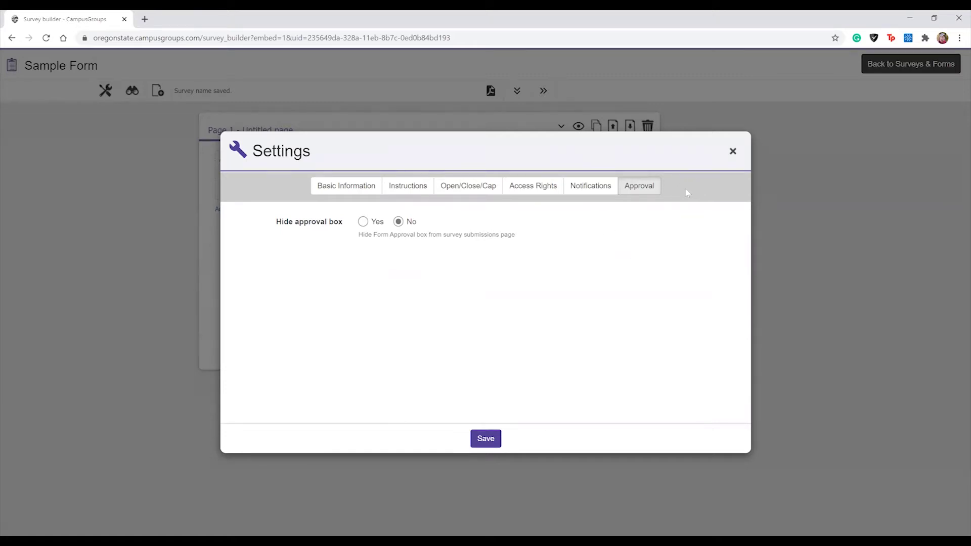
click(733, 153)
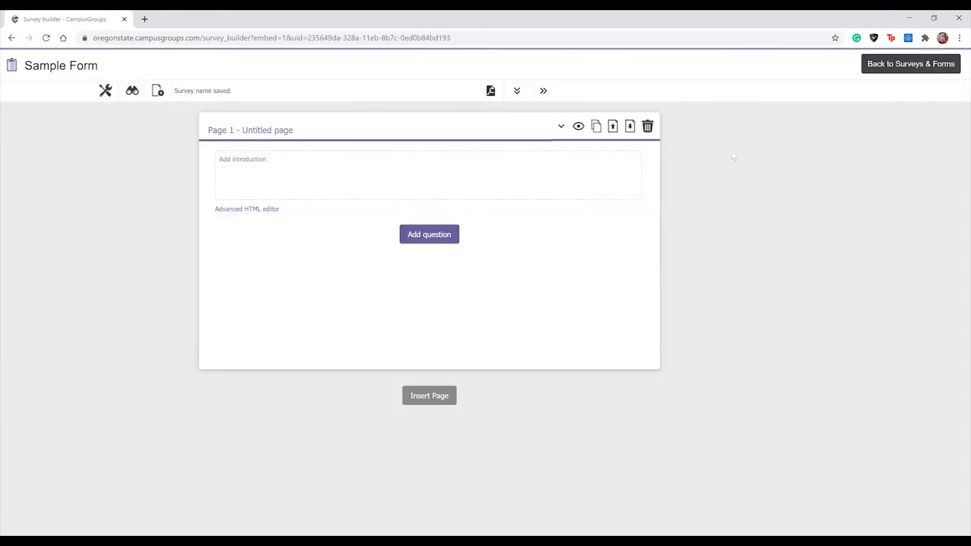
click(133, 93)
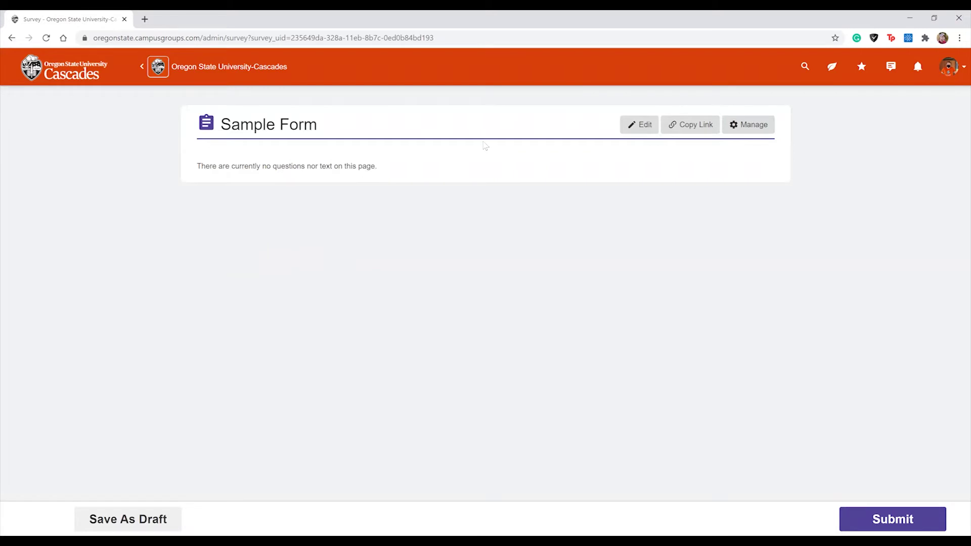
click(641, 125)
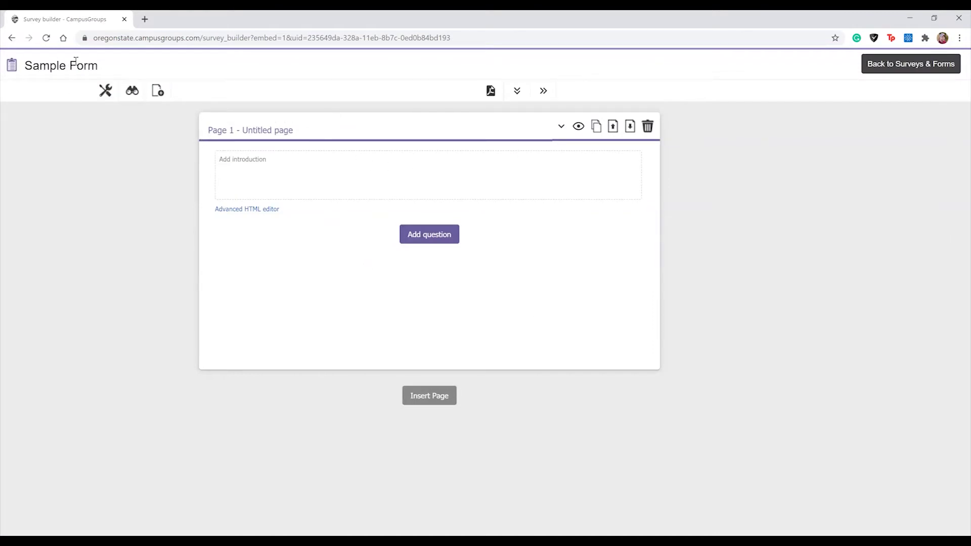
click(327, 130)
Title page 1 'First Page Sample' and open then close the introduction's rich-text editor unchanged
text(First P)
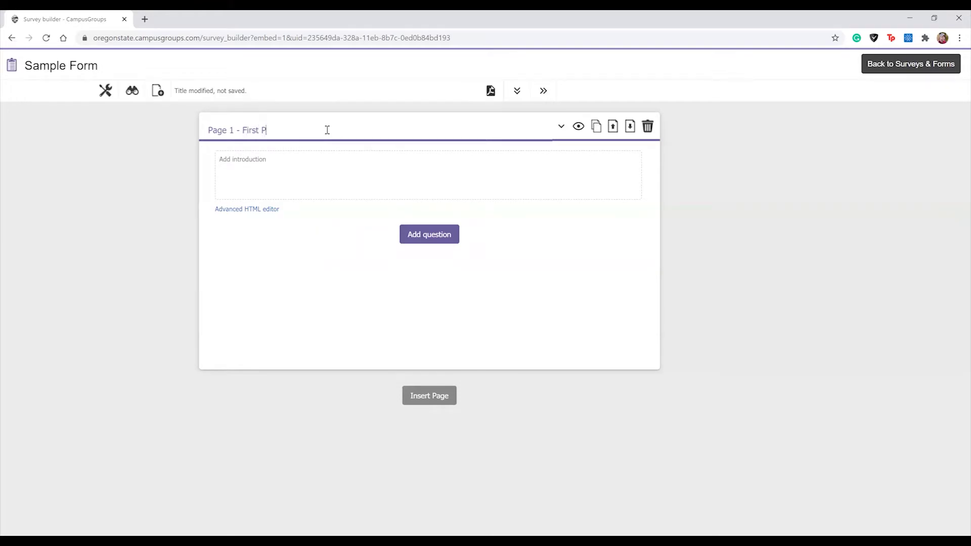
text(age Sample)
click(300, 268)
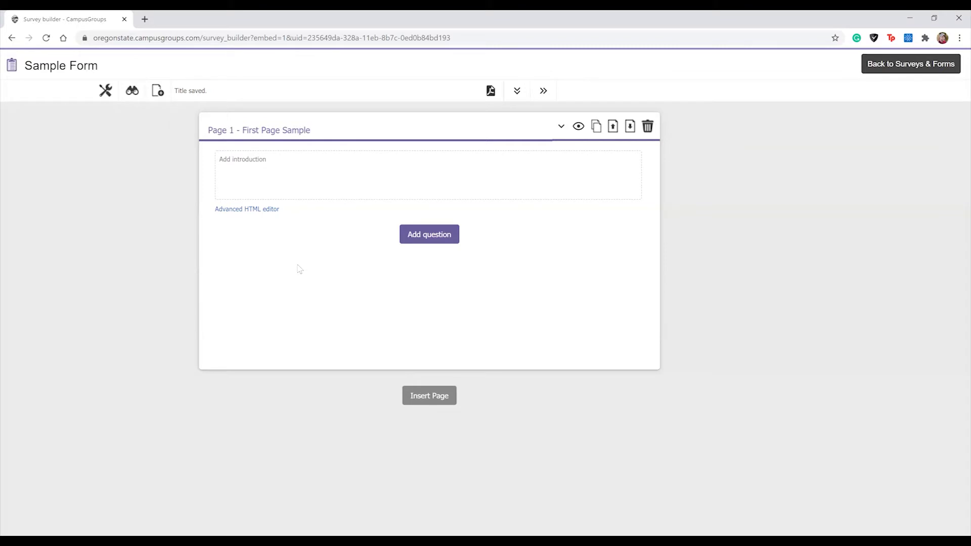
click(289, 165)
click(268, 209)
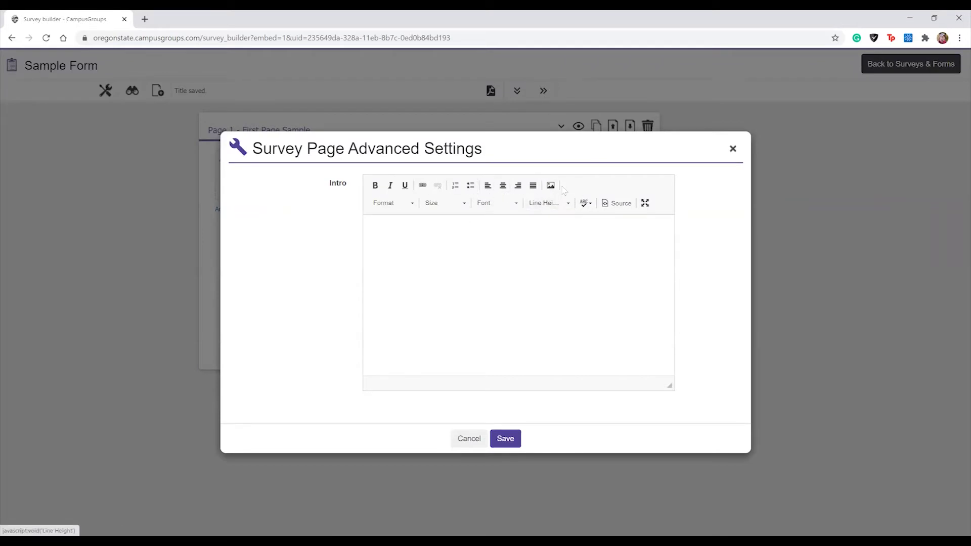
click(736, 150)
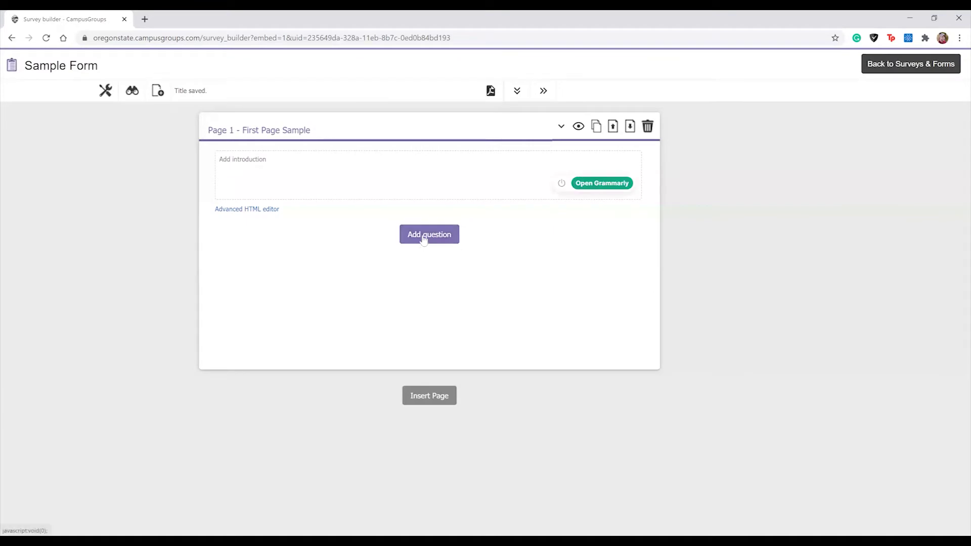
click(424, 239)
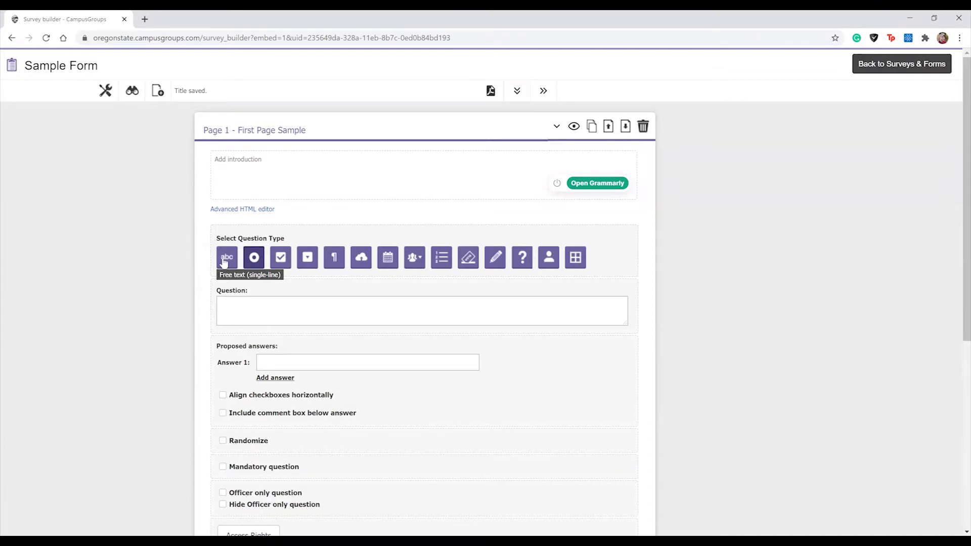
Try the single-line, single-choice, multiple-choice, dropdown and multi-line question types
click(224, 259)
scroll(313, 283, down, 2)
scroll(403, 302, up, 1)
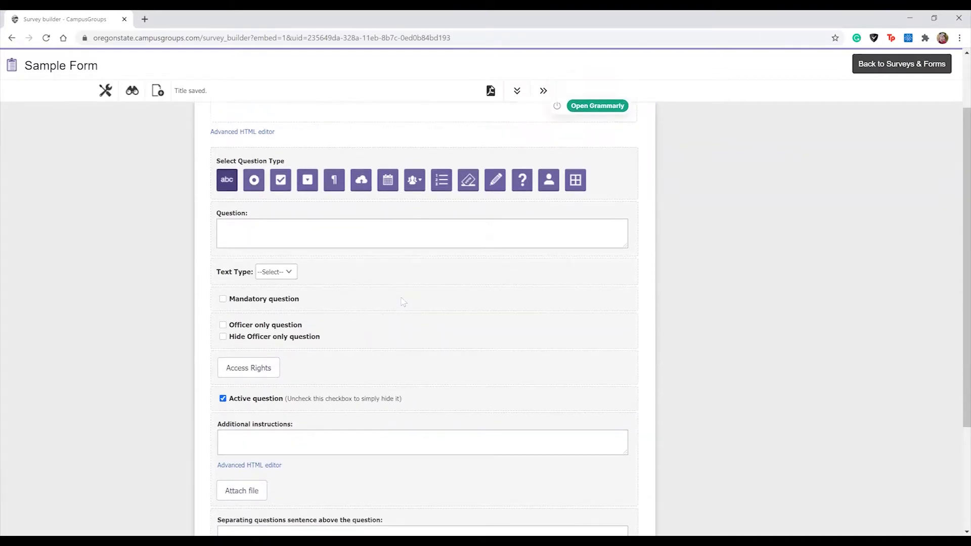
scroll(402, 302, up, 2)
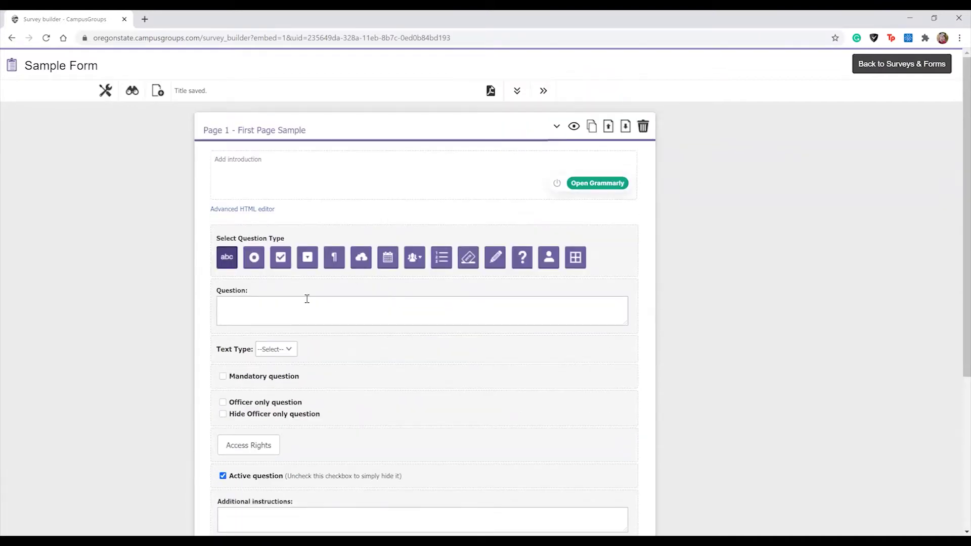
click(254, 260)
scroll(255, 261, down, 2)
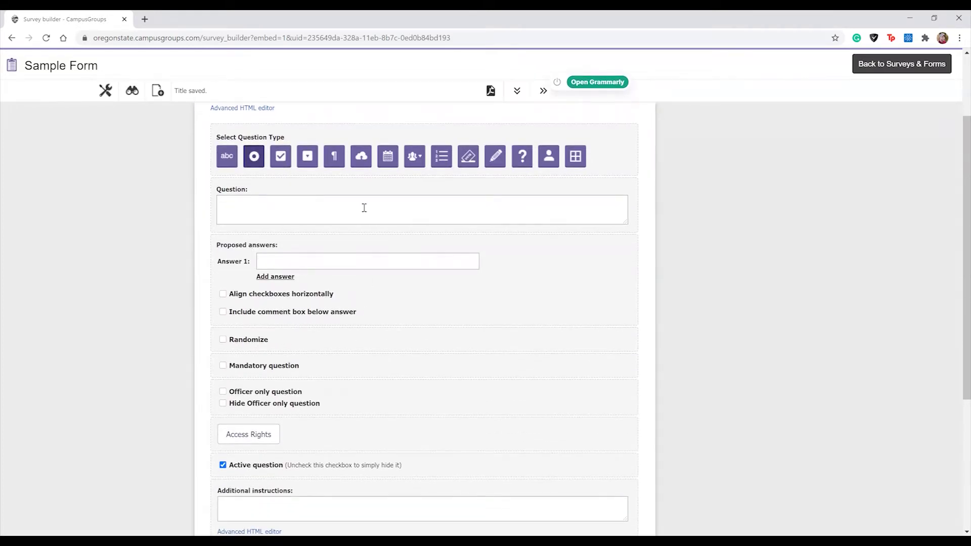
click(279, 156)
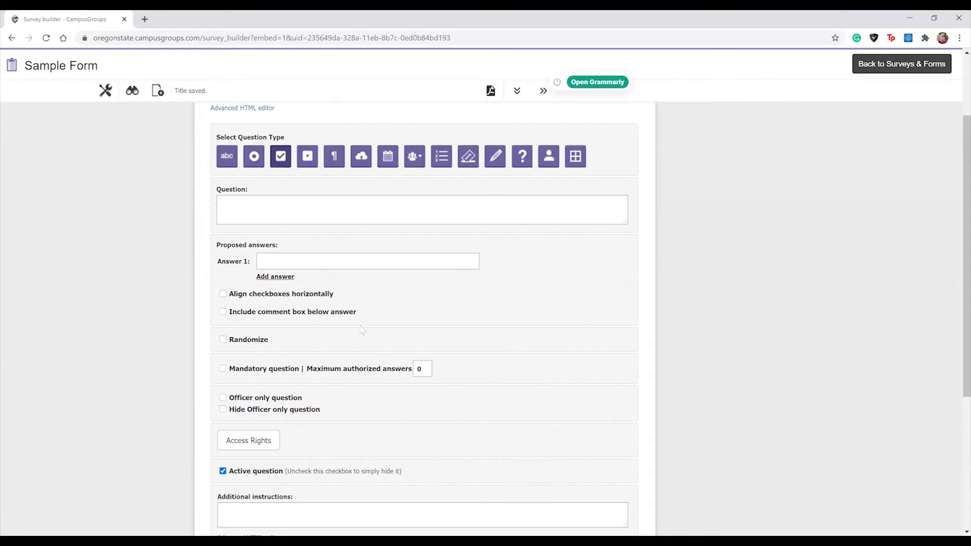
click(308, 156)
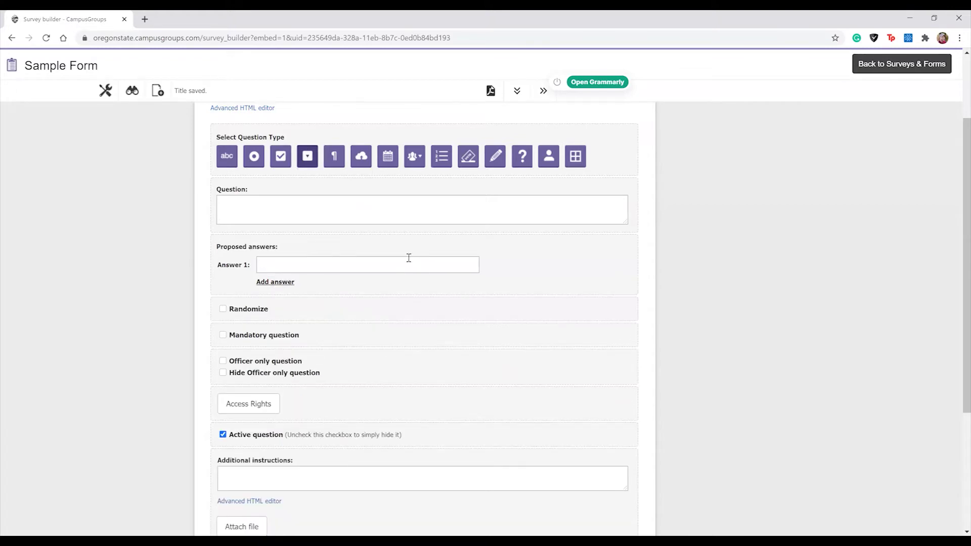
click(334, 158)
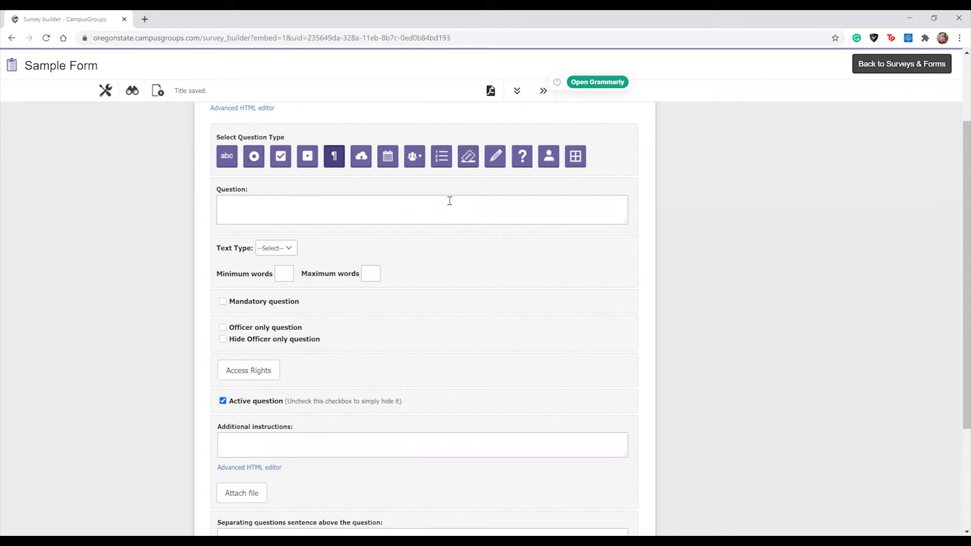
Try file upload, date, club list (Student Club, Student Sports Club), ranking and election types
click(361, 157)
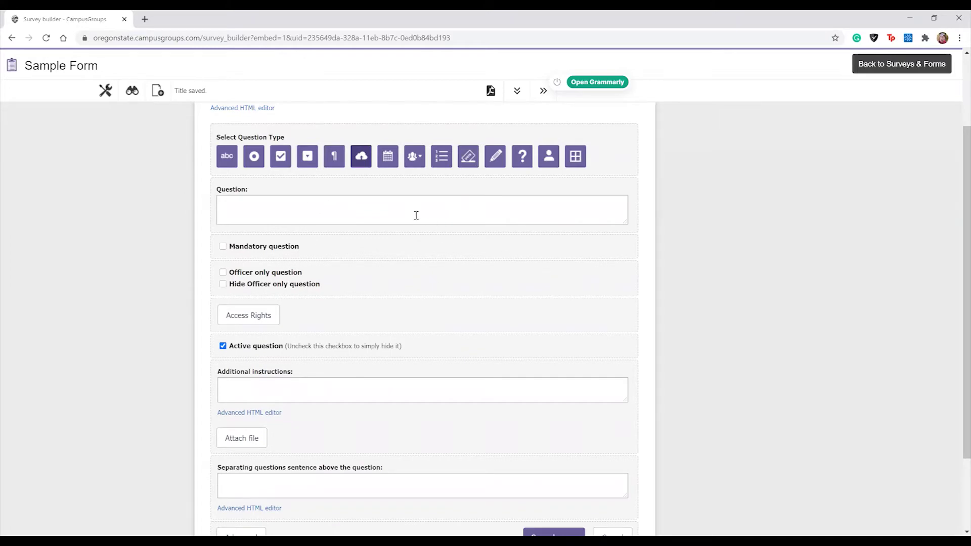
click(393, 159)
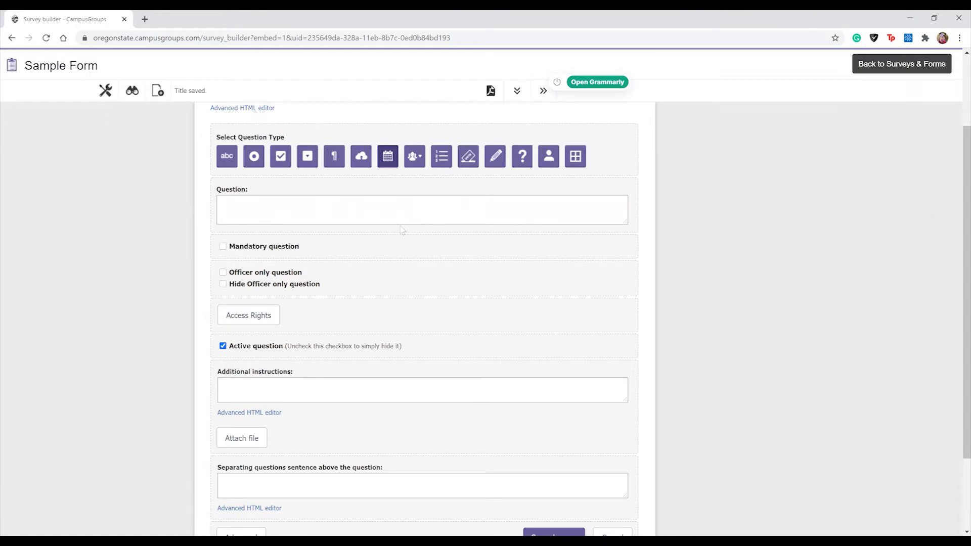
click(422, 160)
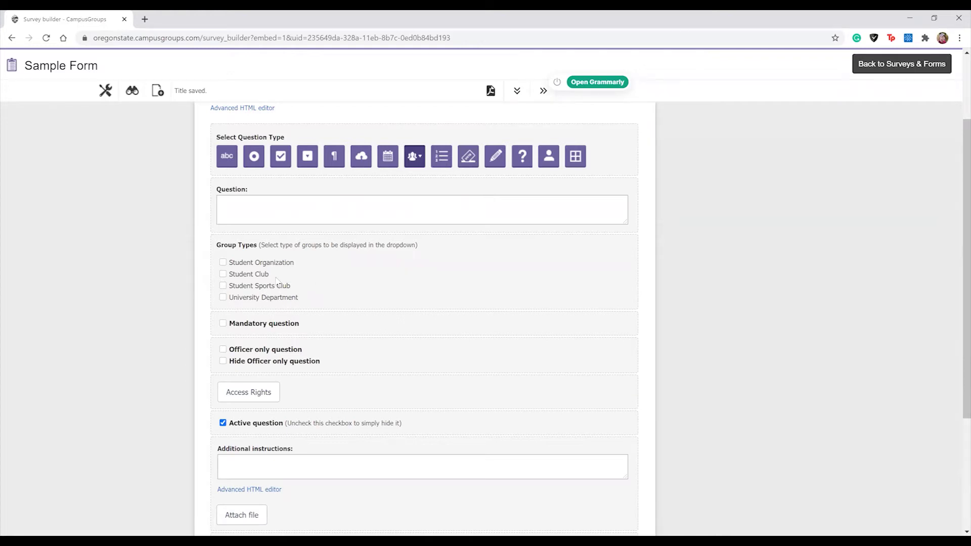
click(222, 274)
click(223, 286)
click(442, 172)
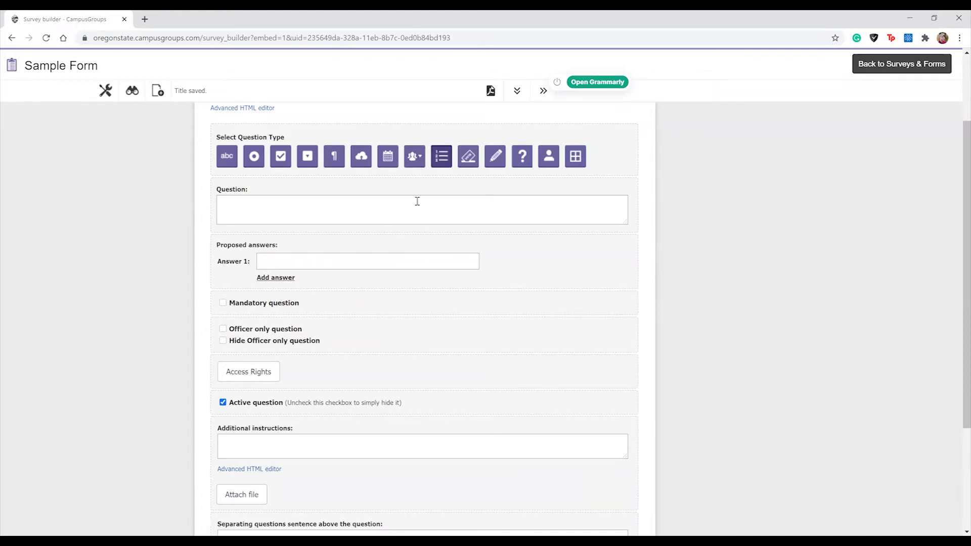
click(470, 159)
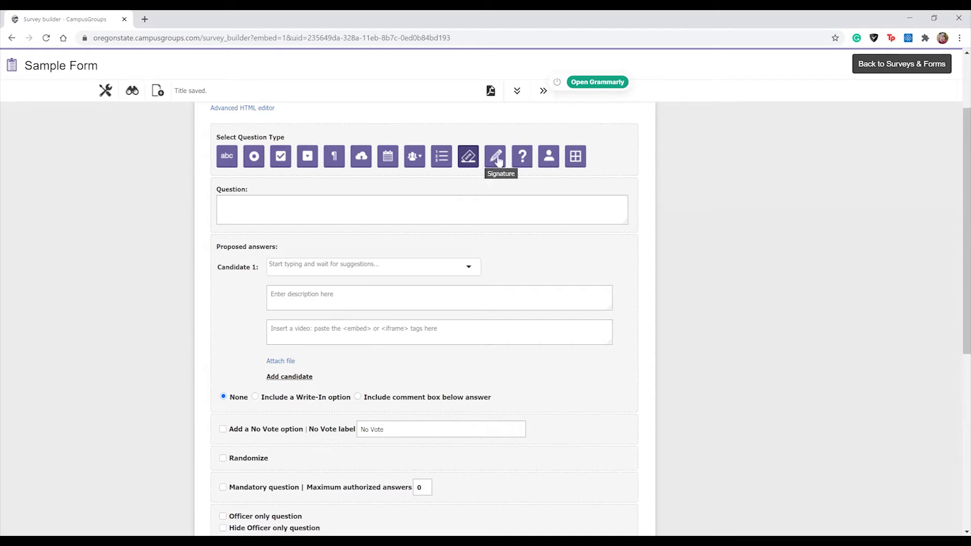
Cycle through the Signature, Quiz, User and Rubric types, ending back on single-line free text
click(497, 159)
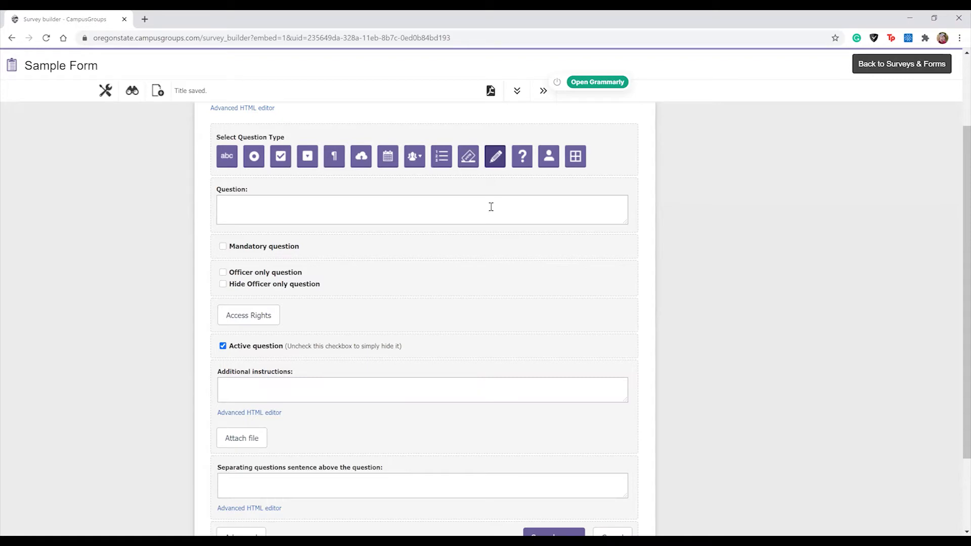
click(522, 161)
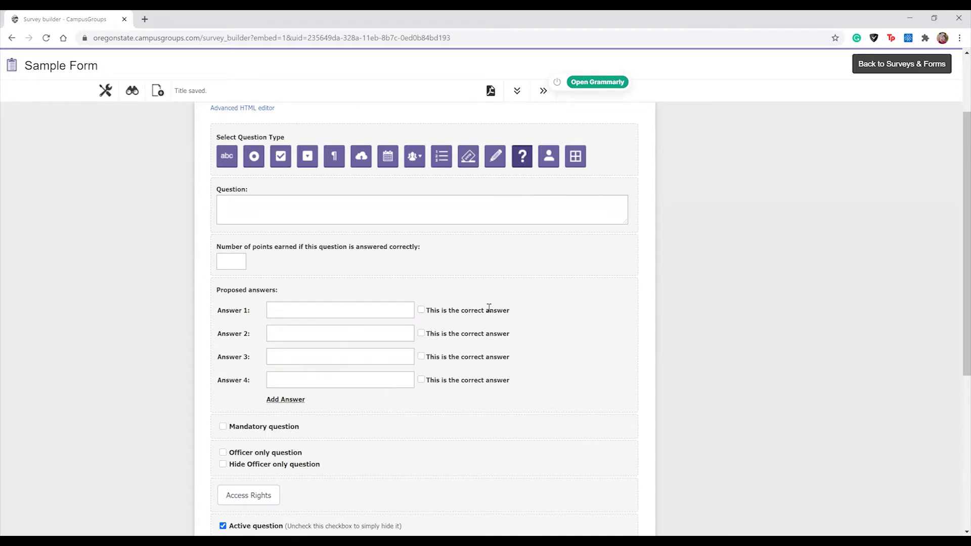
click(549, 158)
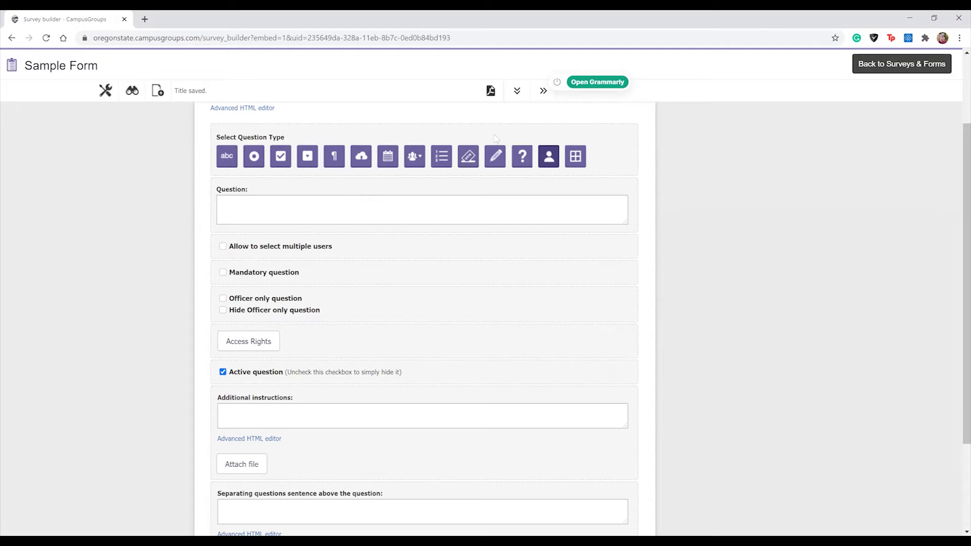
click(576, 157)
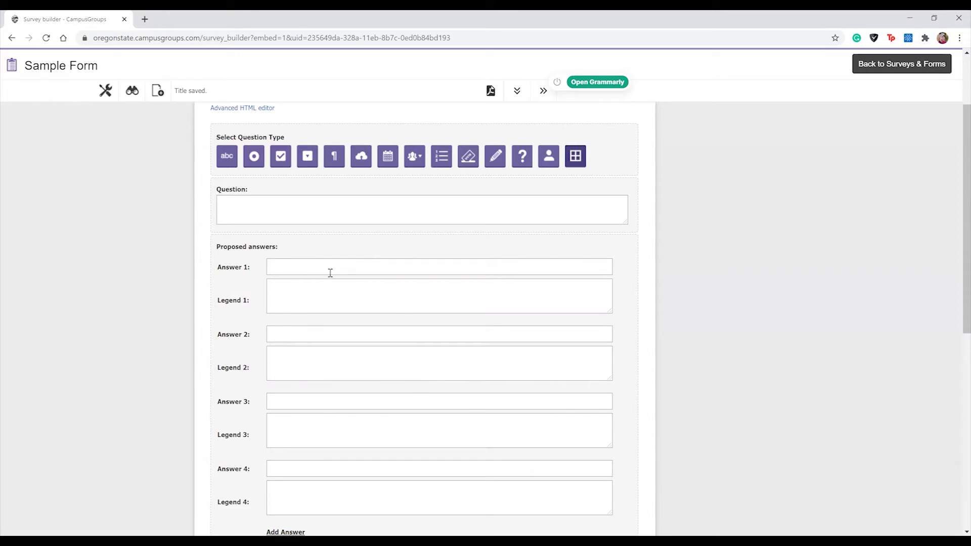
click(226, 154)
Label the question 'First Name', set Text Type to Text, and mark it mandatory
scroll(364, 196, up, 1)
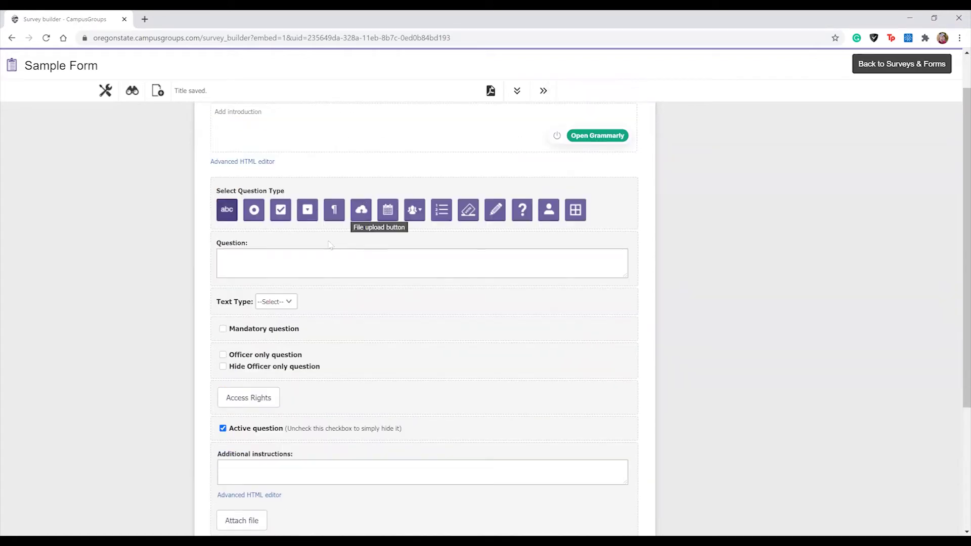
click(314, 263)
text(First Name)
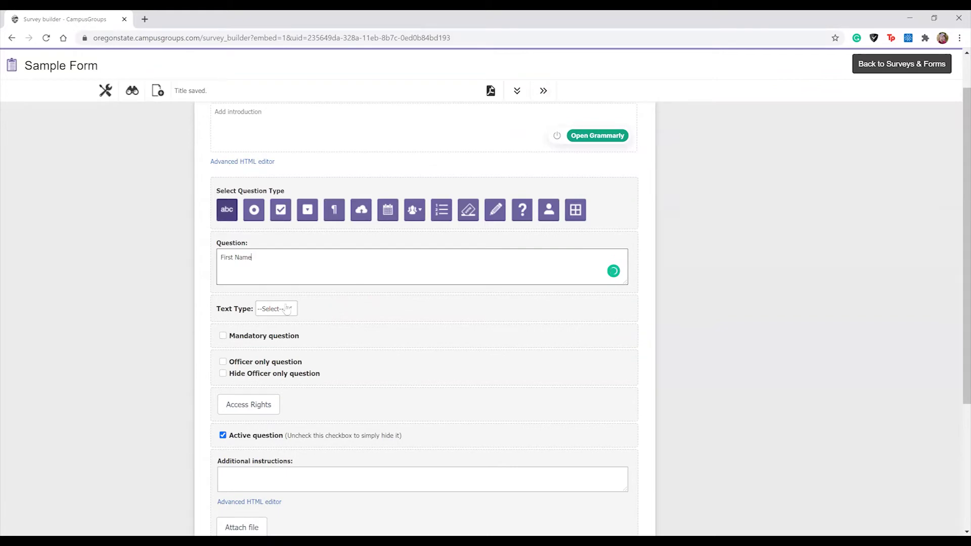
click(286, 308)
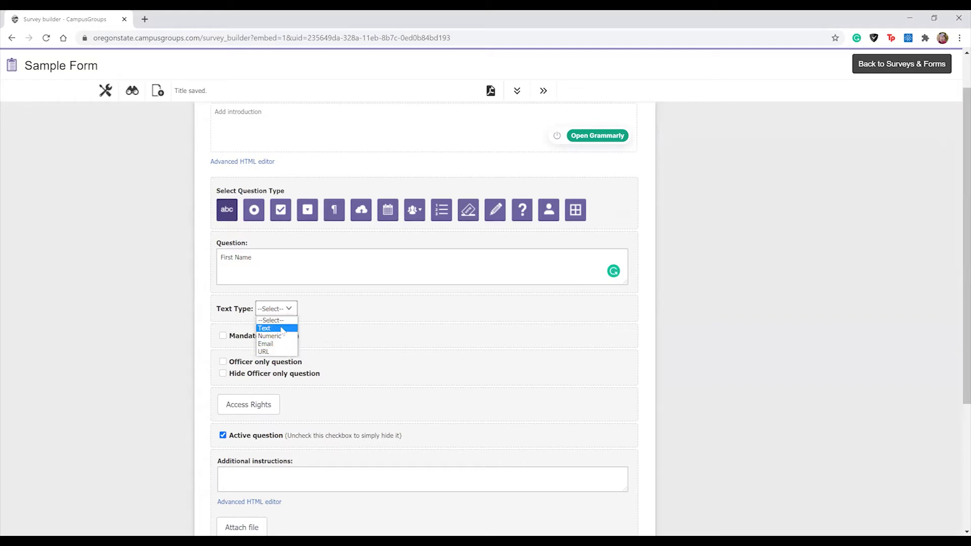
click(283, 329)
scroll(329, 326, down, 1)
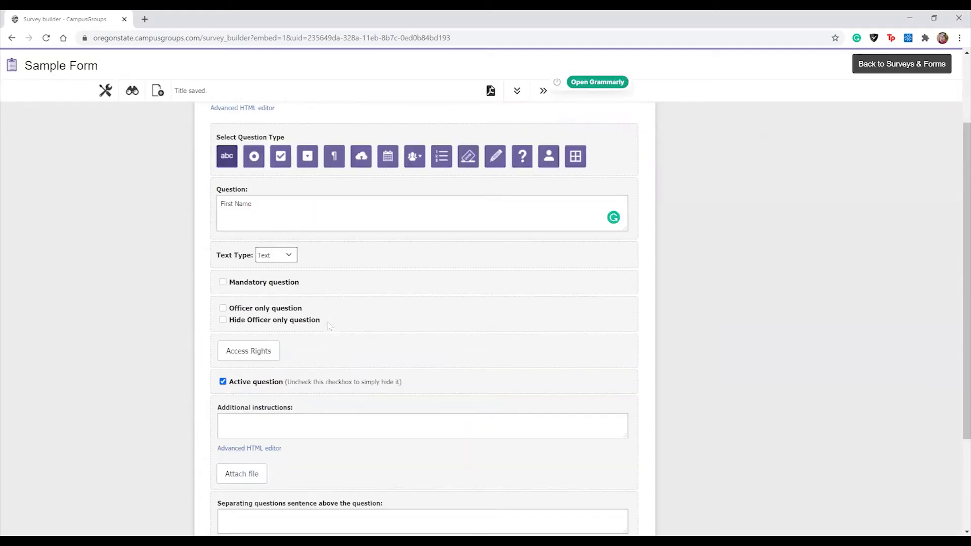
click(269, 285)
scroll(333, 287, down, 1)
scroll(333, 288, down, 1)
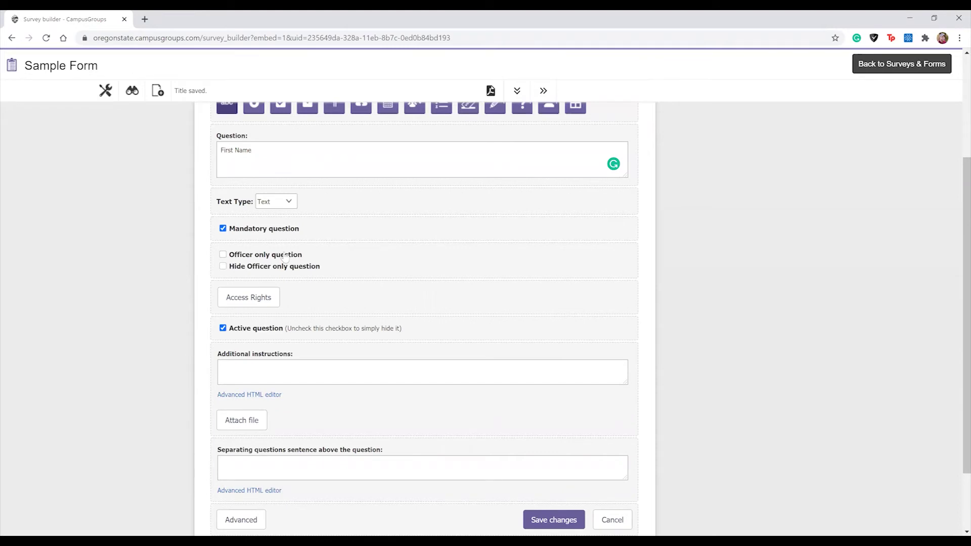
click(277, 298)
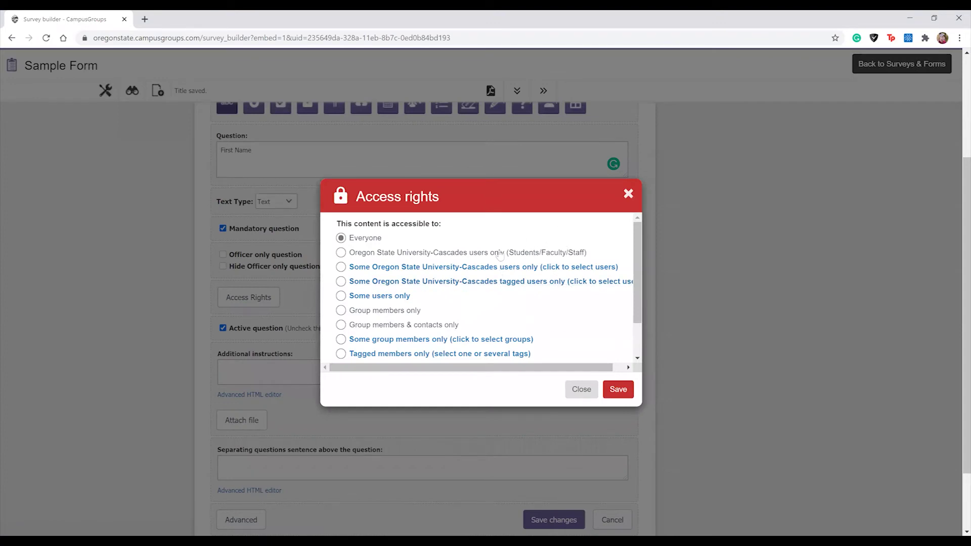
Dismiss the access rights and advanced settings dialogs without making changes
scroll(499, 255, down, 2)
scroll(499, 258, up, 4)
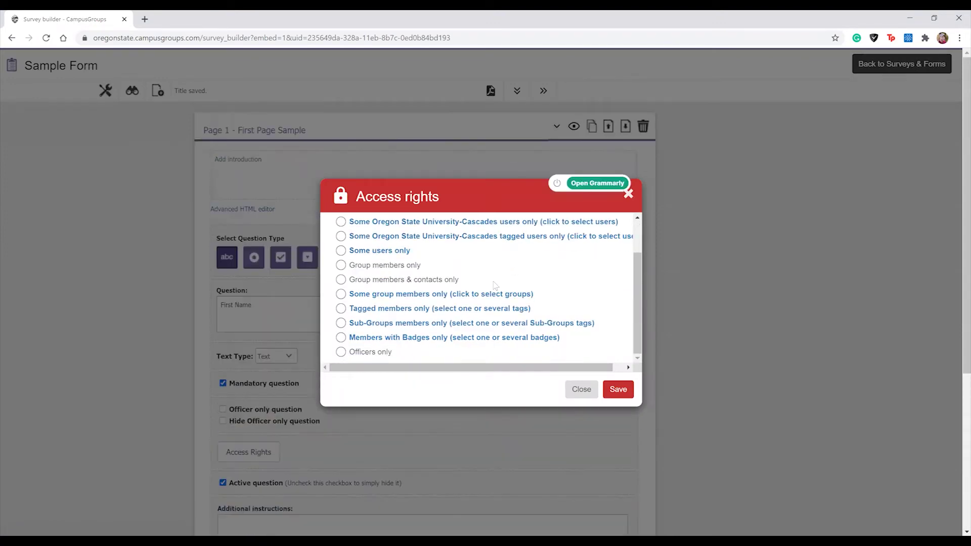
click(628, 193)
scroll(355, 326, down, 3)
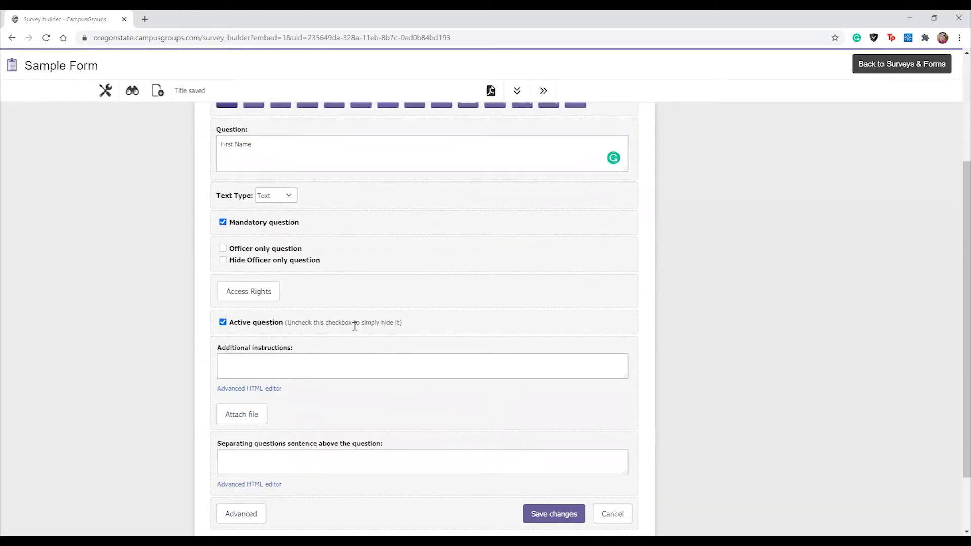
scroll(355, 326, down, 2)
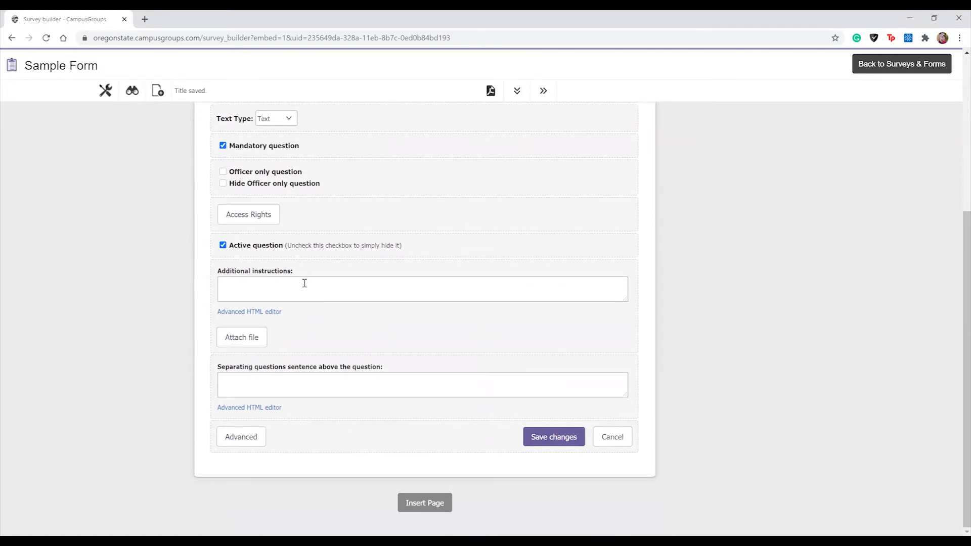
click(246, 311)
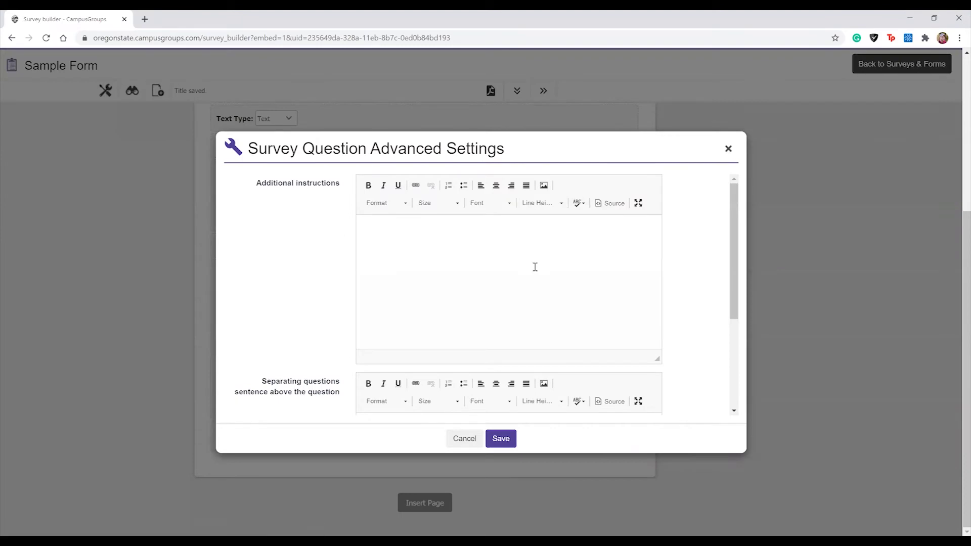
scroll(319, 326, down, 2)
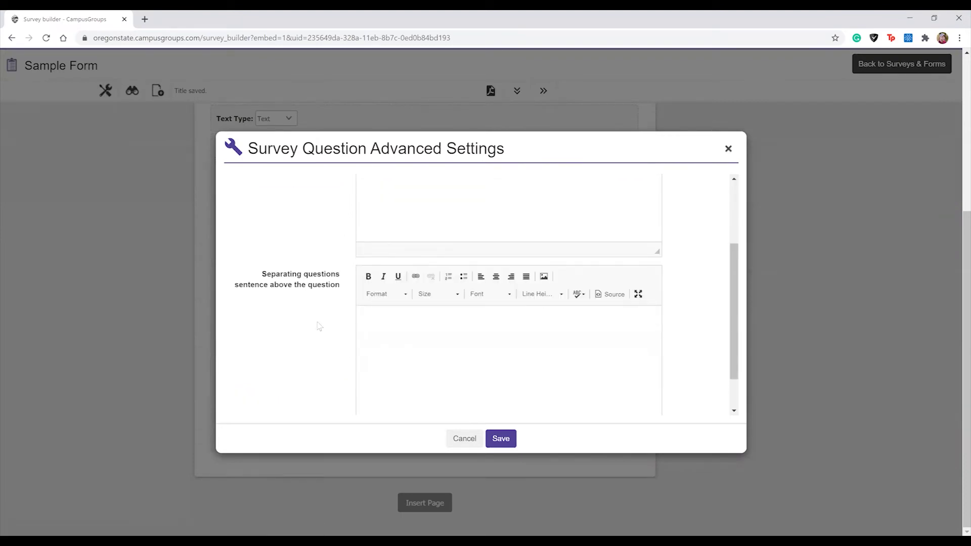
click(729, 150)
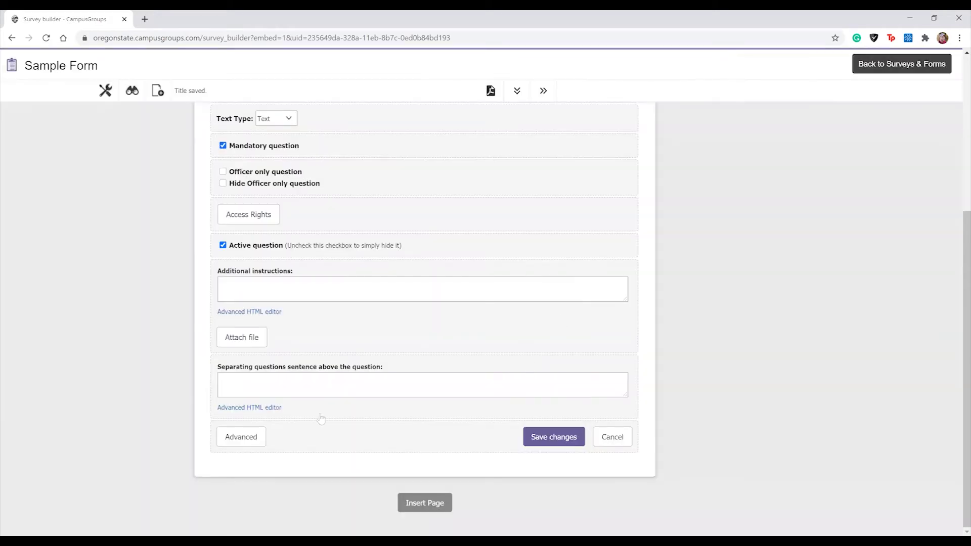
Recheck the advanced settings unchanged, then save the mandatory First Name question
click(241, 437)
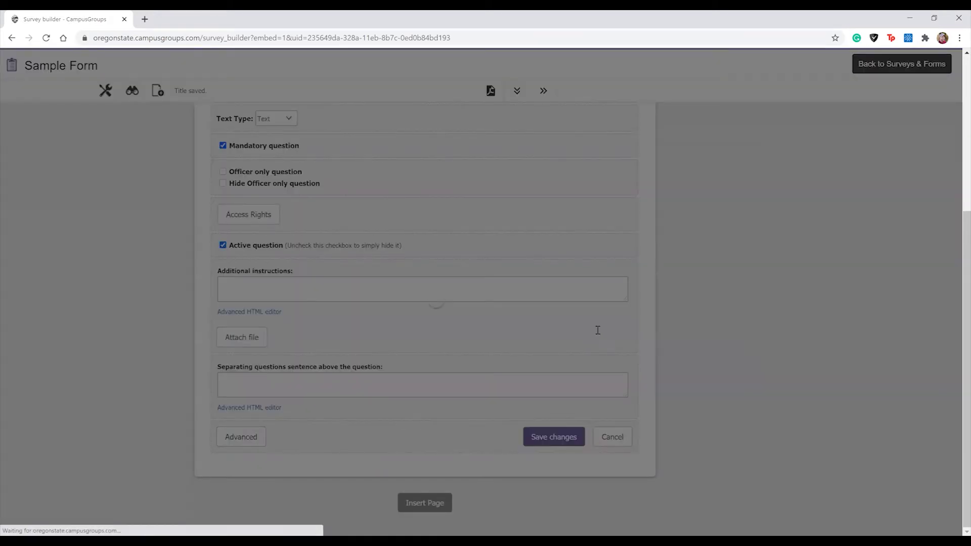
scroll(597, 330, down, 3)
scroll(624, 295, up, 3)
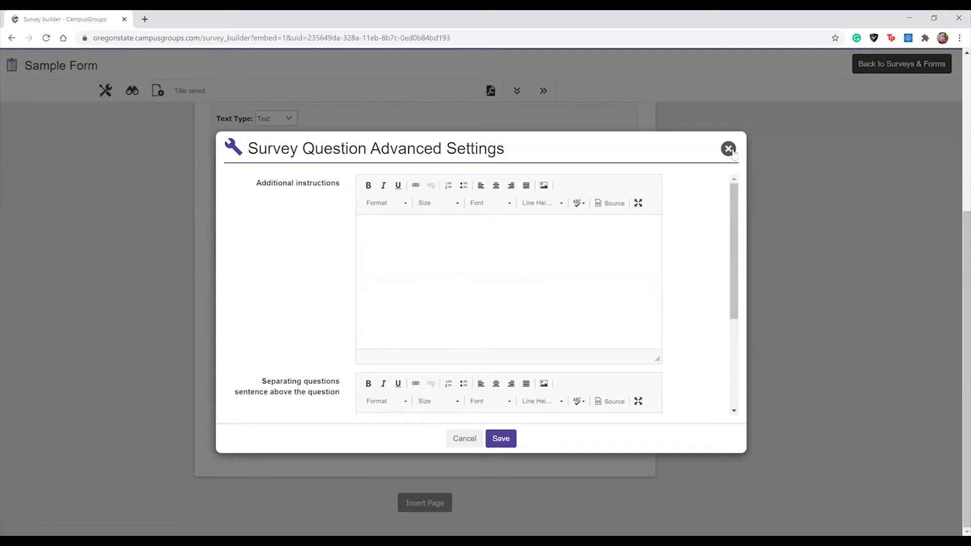
click(729, 148)
scroll(455, 278, up, 5)
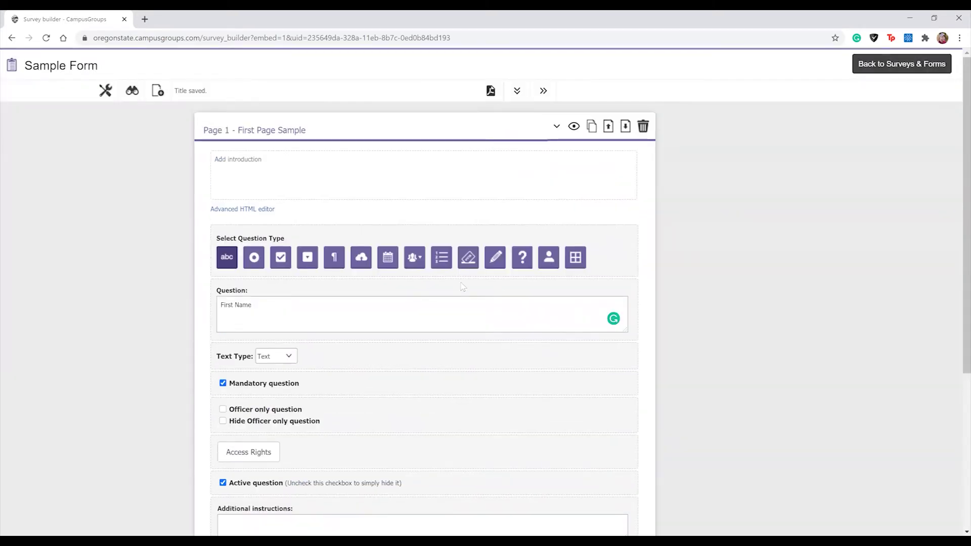
scroll(360, 353, down, 5)
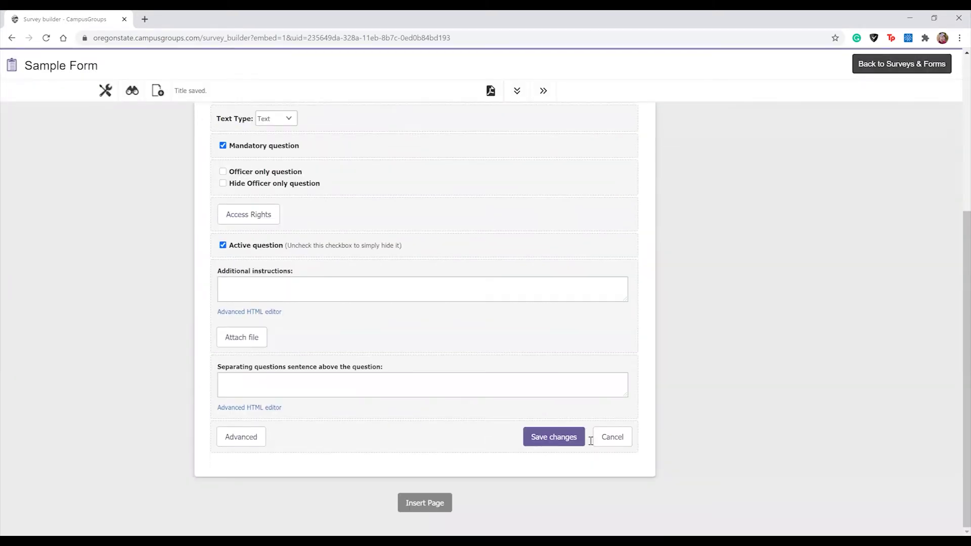
click(554, 436)
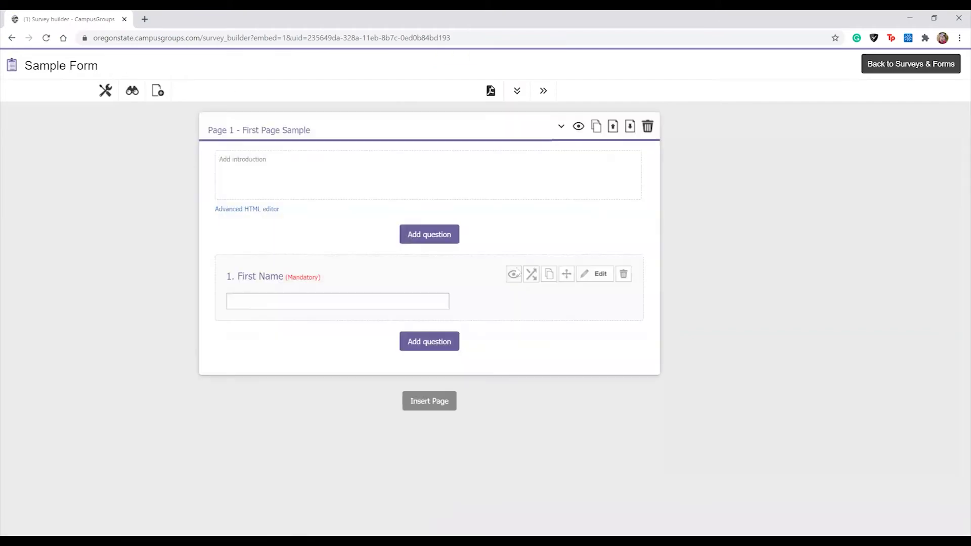
Add a mandatory group-list question covering Student Organization, Student Club, Student Sports Club and University Department groups
click(444, 348)
scroll(428, 303, down, 2)
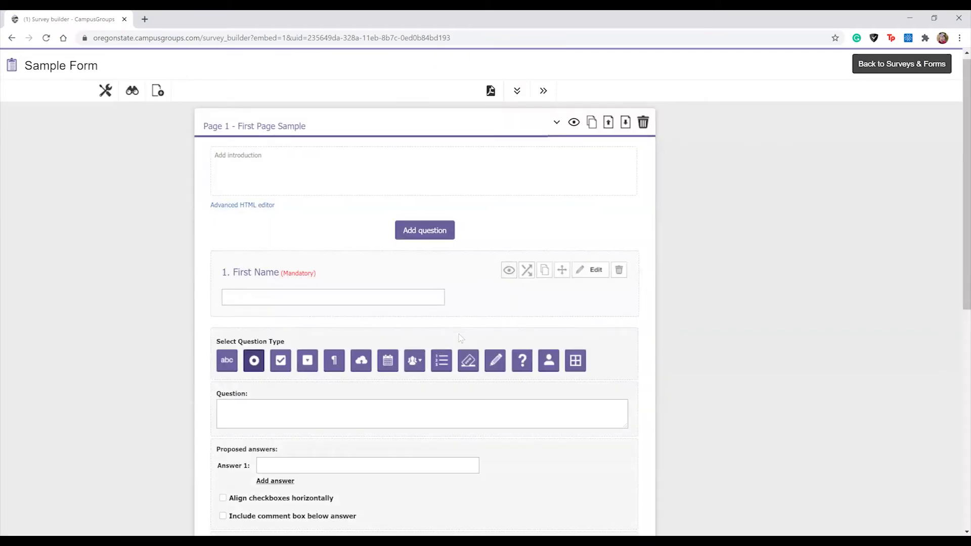
click(415, 258)
scroll(223, 270, down, 2)
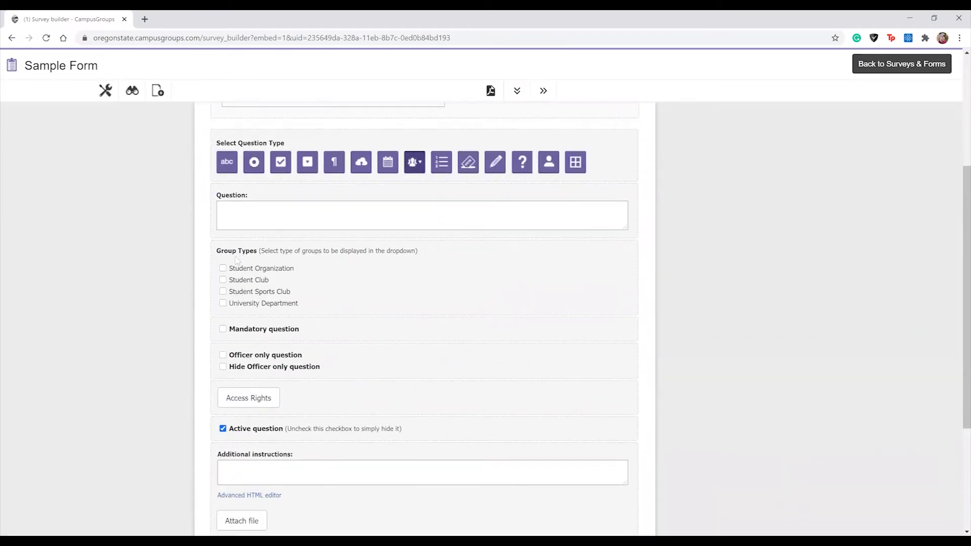
click(222, 262)
click(223, 273)
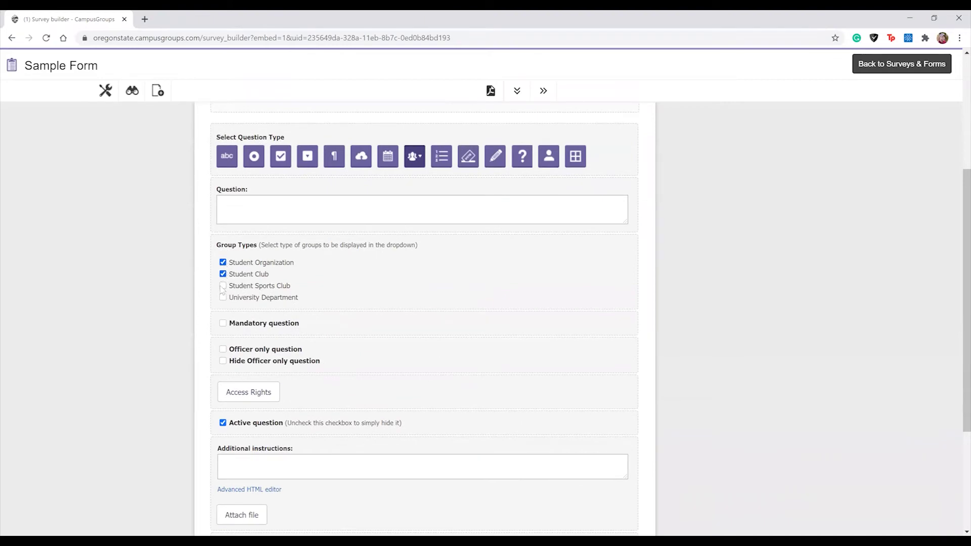
click(223, 285)
click(223, 298)
click(223, 324)
scroll(476, 399, down, 3)
click(541, 454)
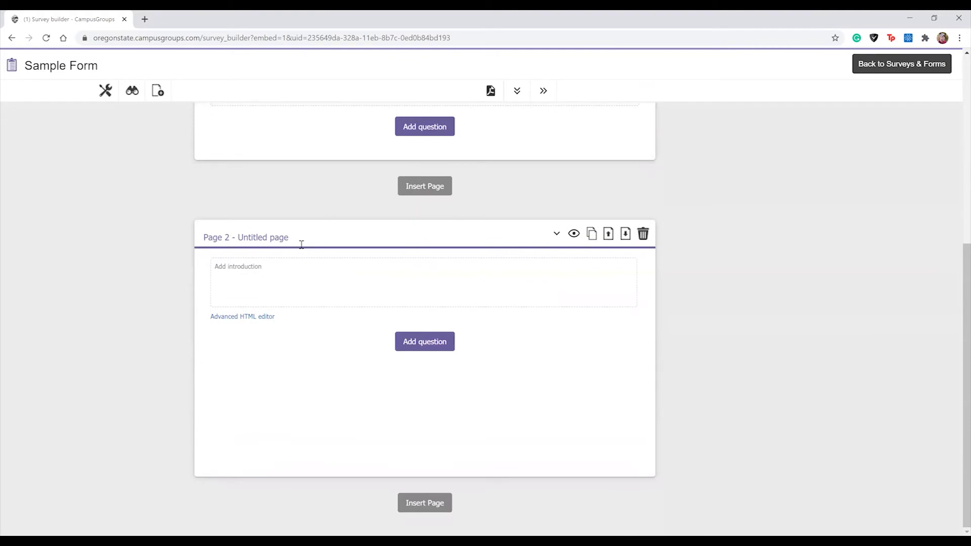
Insert Page 2 titled 'Second Page Example' and switch its eye icon to hidden
click(301, 244)
text(Second Pa)
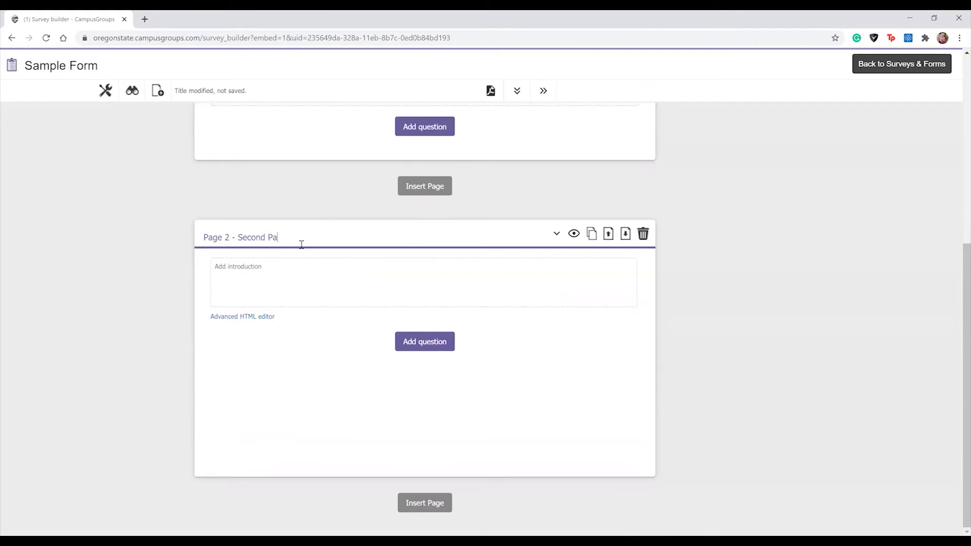
text(ge Example)
scroll(496, 234, up, 3)
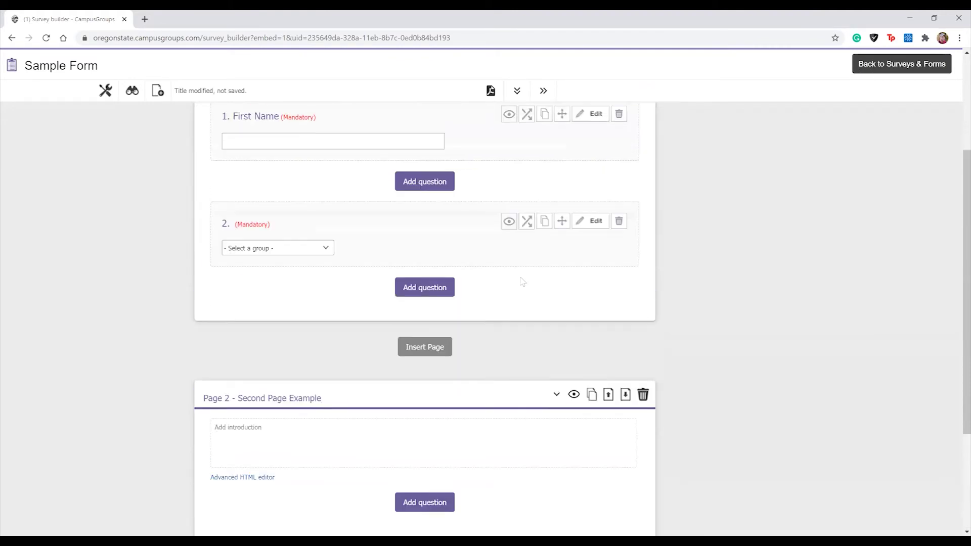
click(574, 395)
scroll(585, 309, up, 3)
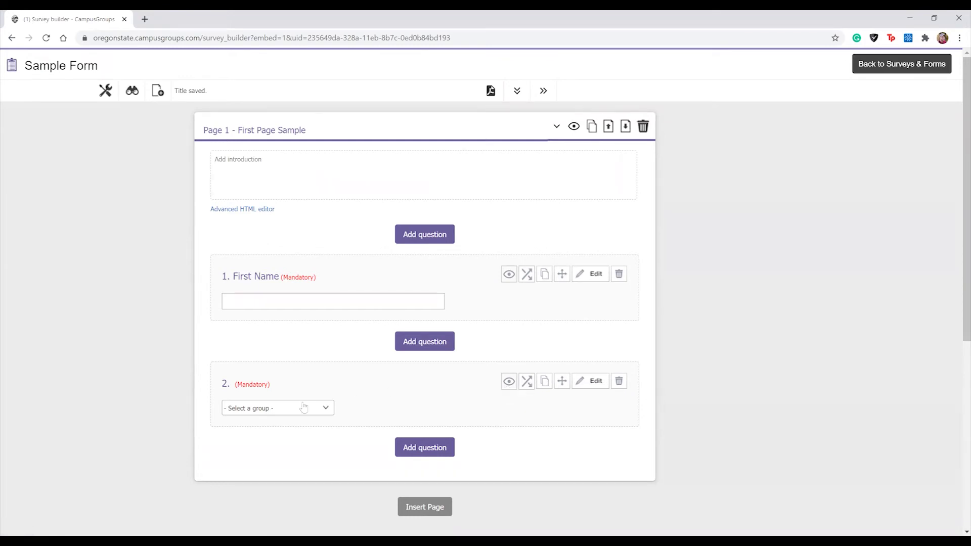
Start a new Question-type logic rule for question 2, based on the untitled group question
click(529, 385)
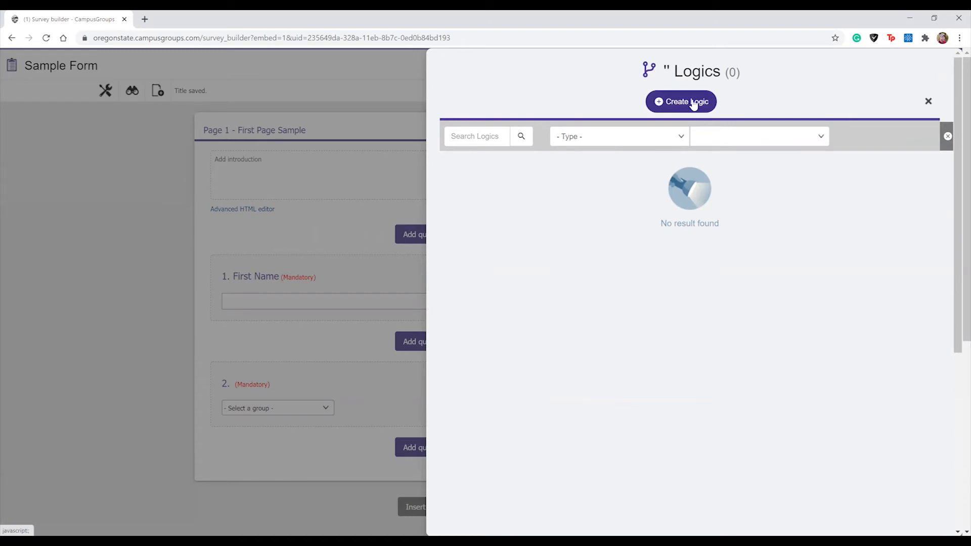
click(694, 104)
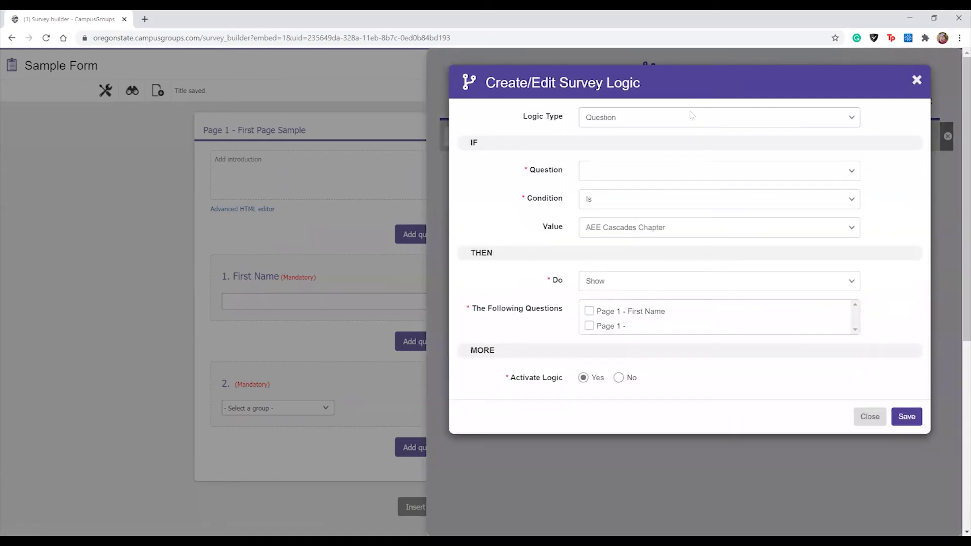
click(691, 116)
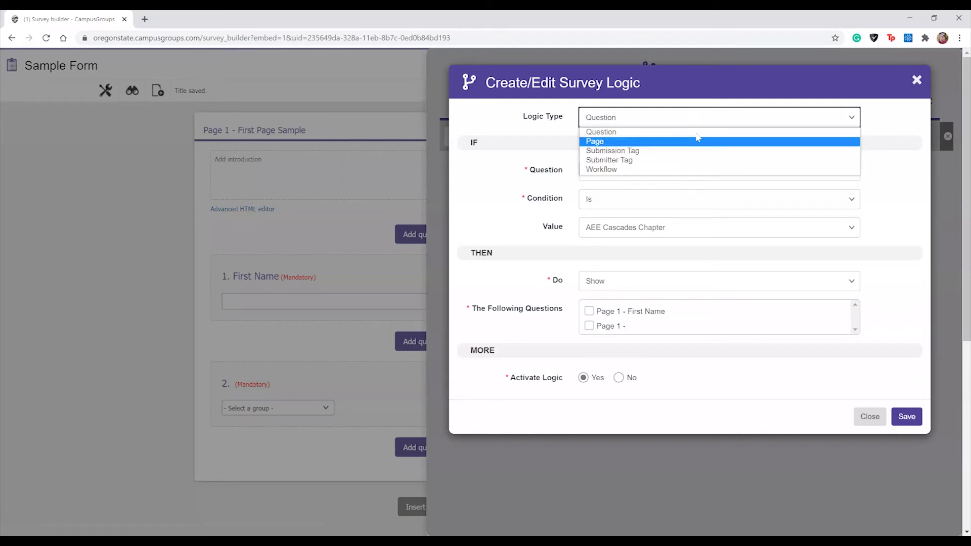
click(698, 133)
click(681, 172)
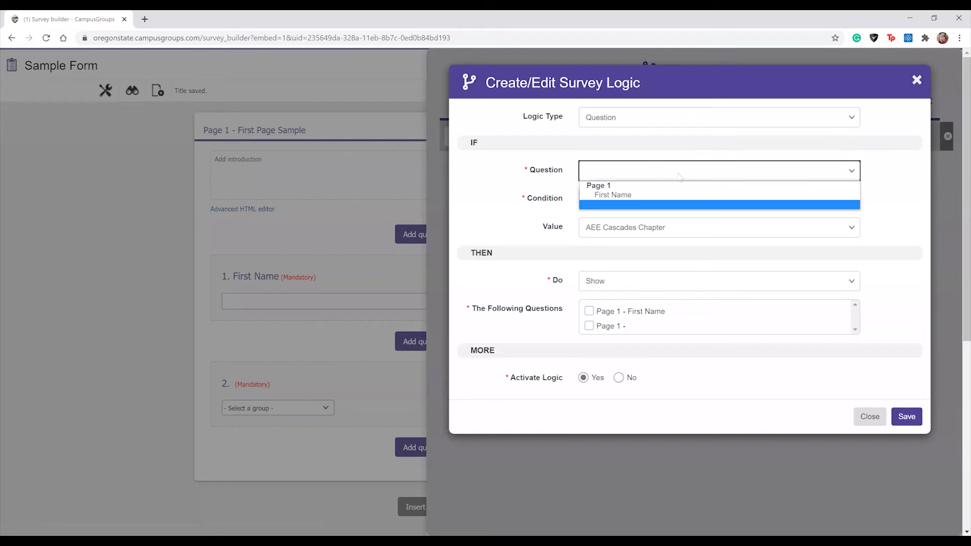
click(657, 207)
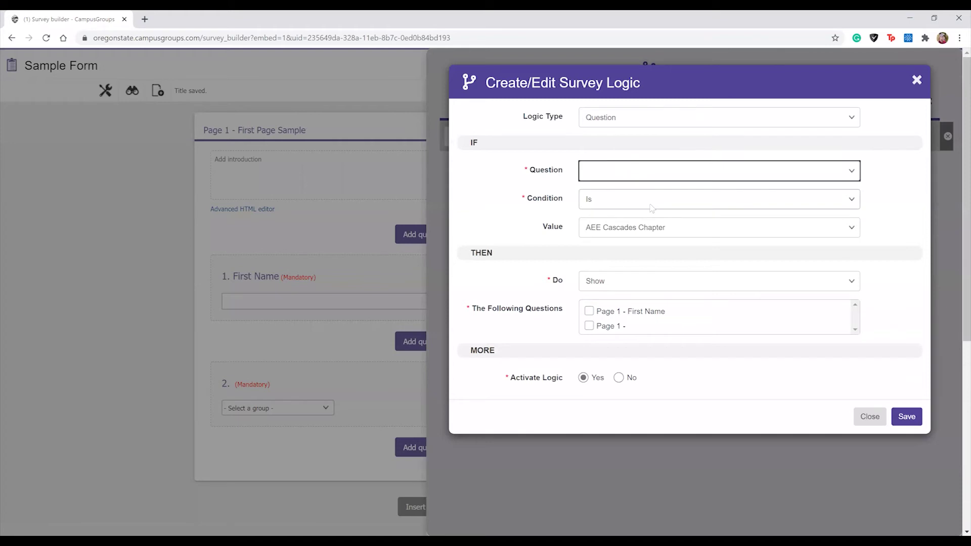
Set the rule's condition to Contains 'Oregon State University-Cascades' with action Show
click(654, 228)
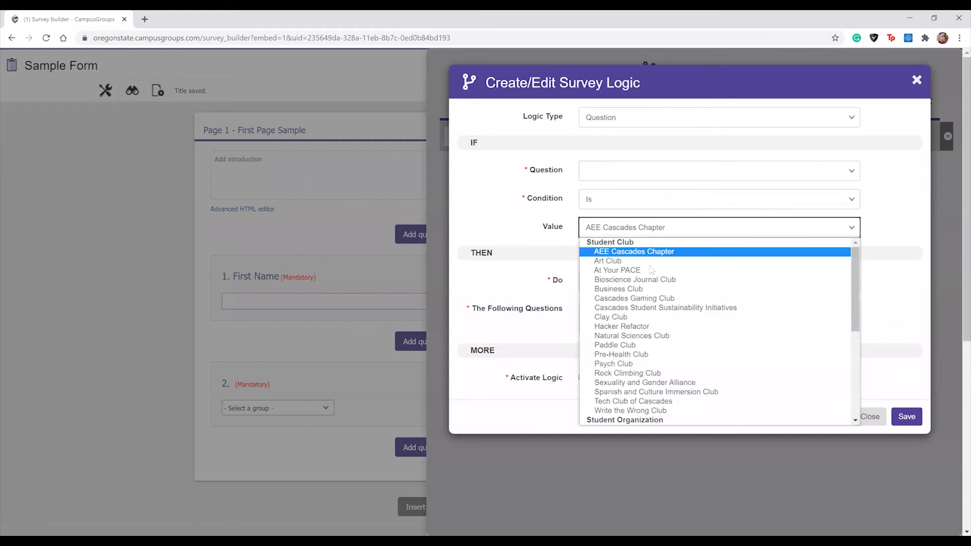
click(641, 207)
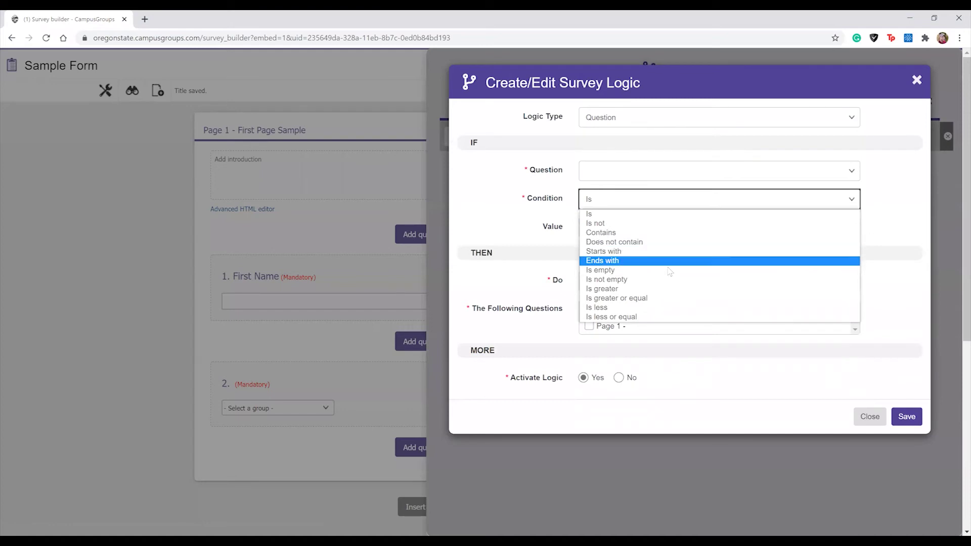
click(699, 233)
click(700, 234)
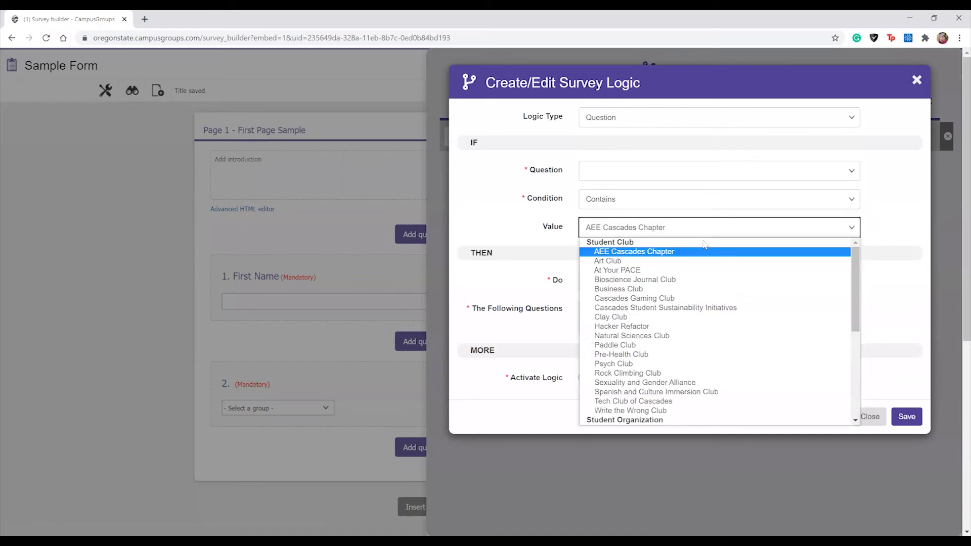
scroll(703, 248, down, 4)
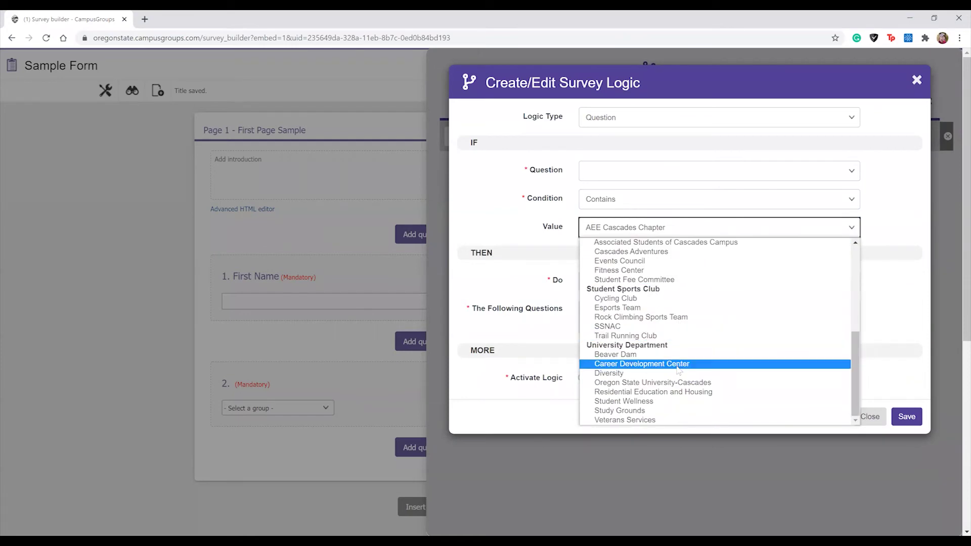
click(681, 383)
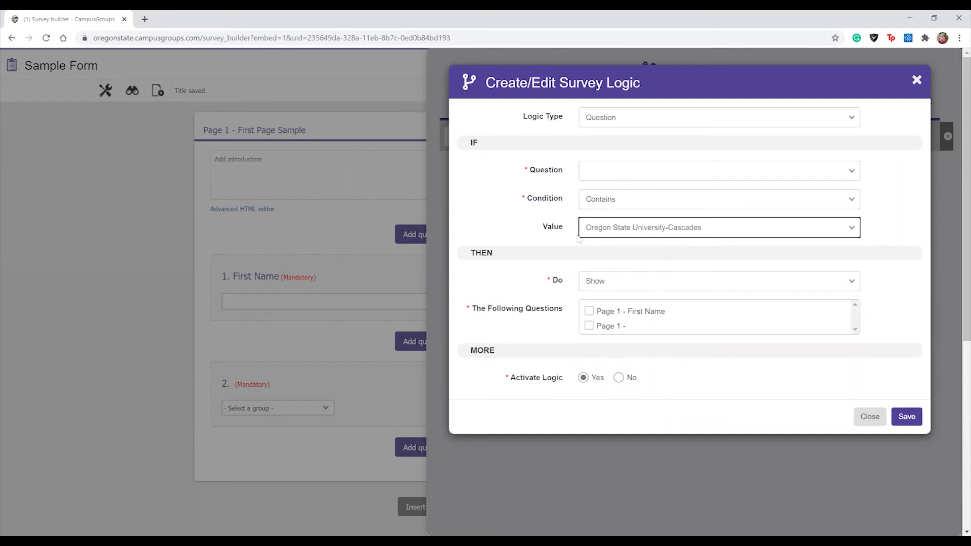
click(609, 283)
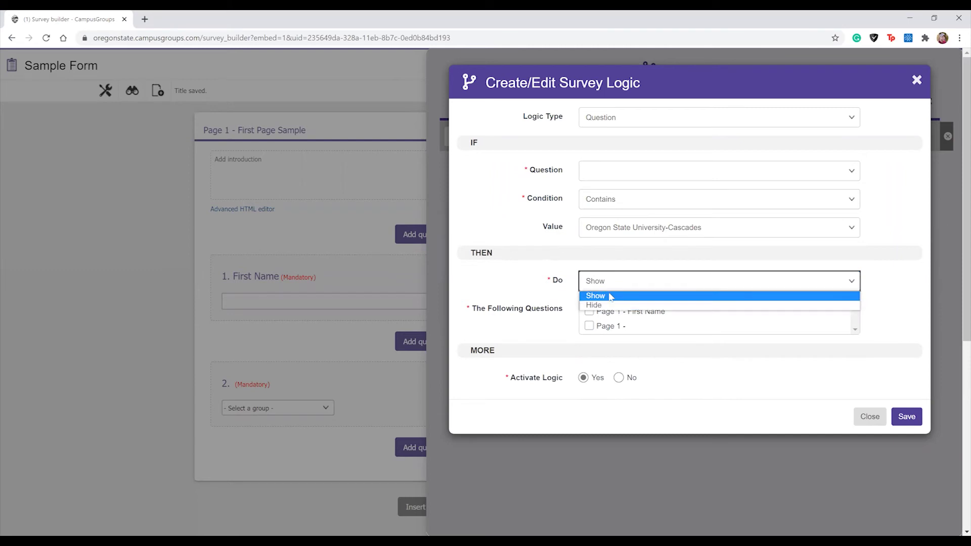
click(608, 297)
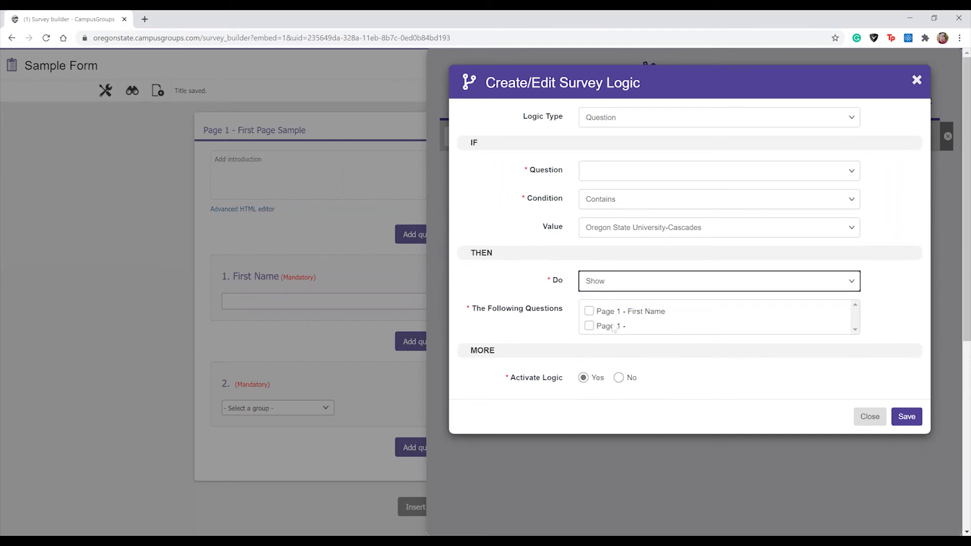
Change the rule to Page logic showing 'Page 2 - Second Page Example' and save it
click(638, 122)
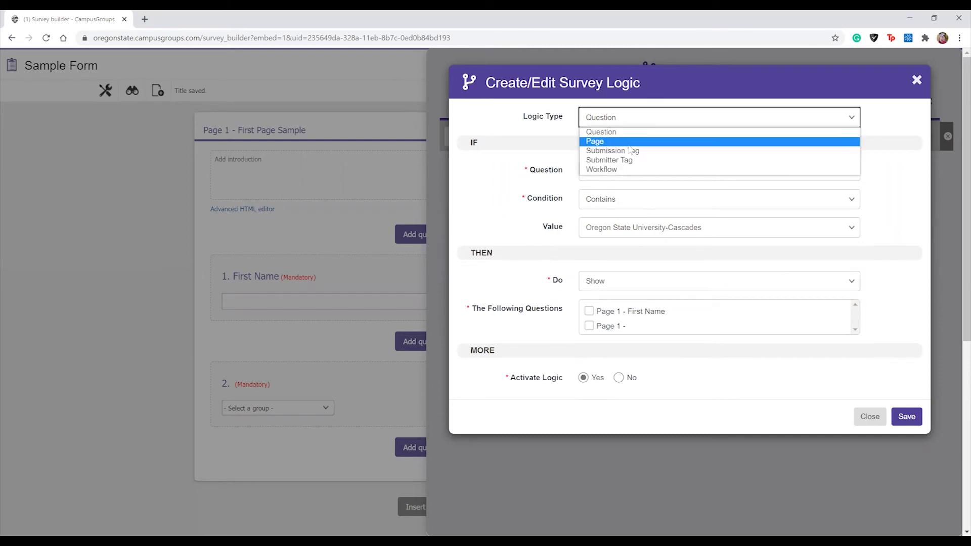
click(648, 140)
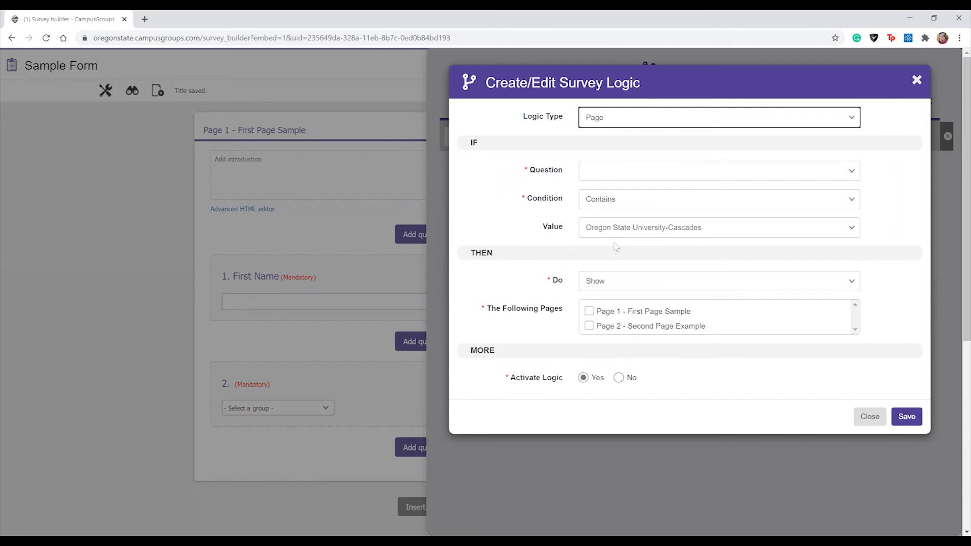
click(588, 326)
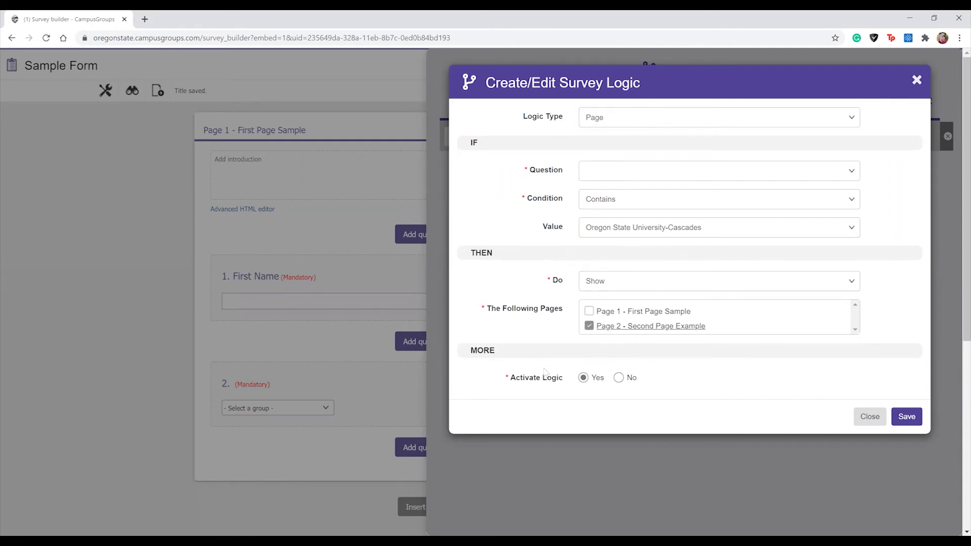
scroll(601, 360, down, 1)
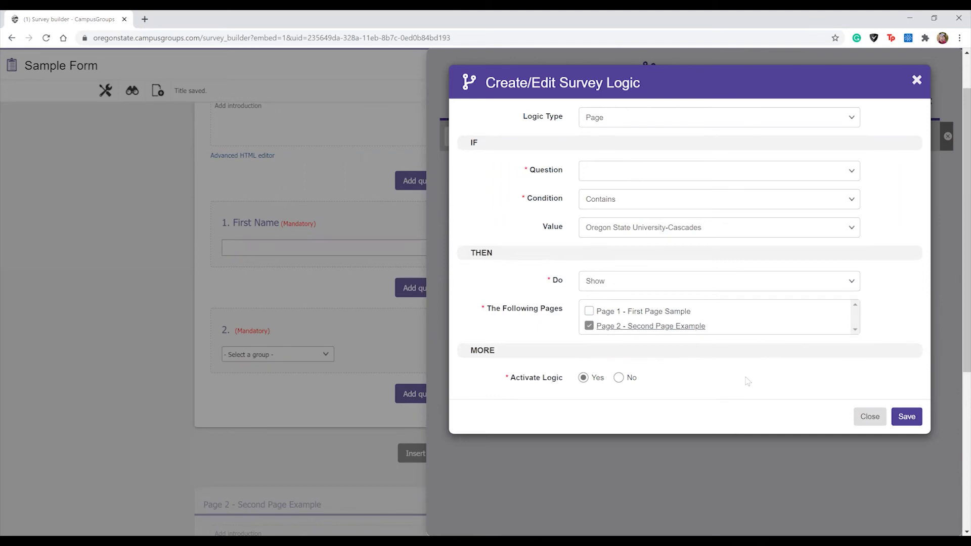
click(915, 421)
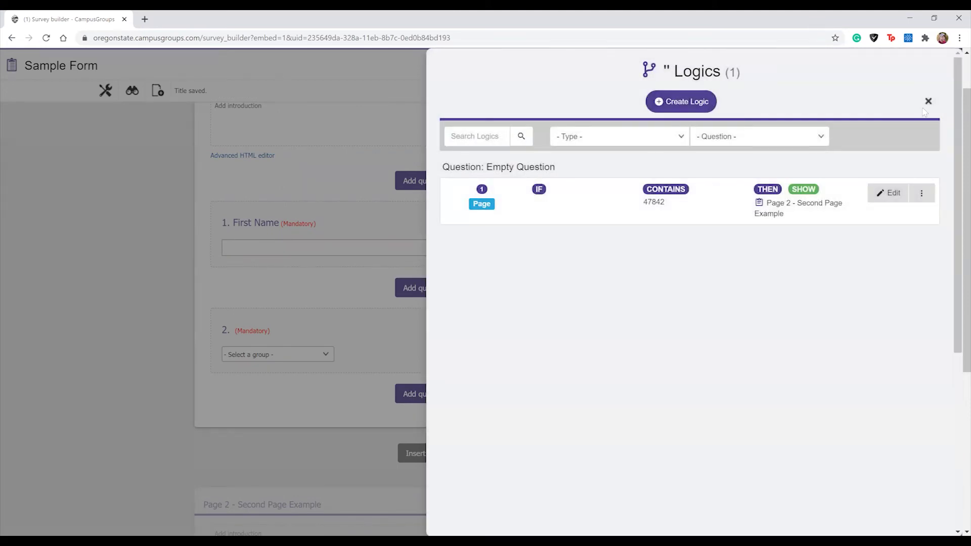
Close the Logics panel and open the Sample Form preview
click(928, 101)
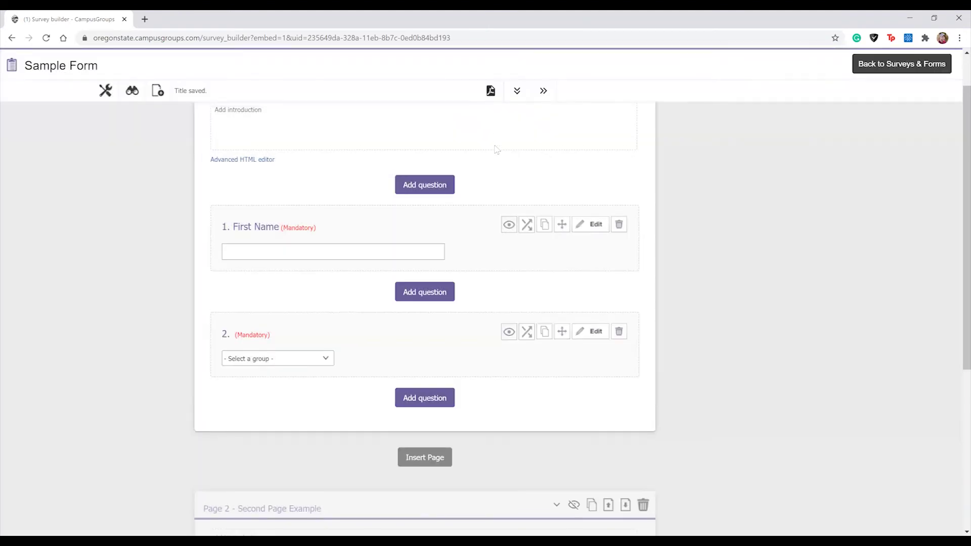
scroll(496, 149, up, 1)
click(132, 90)
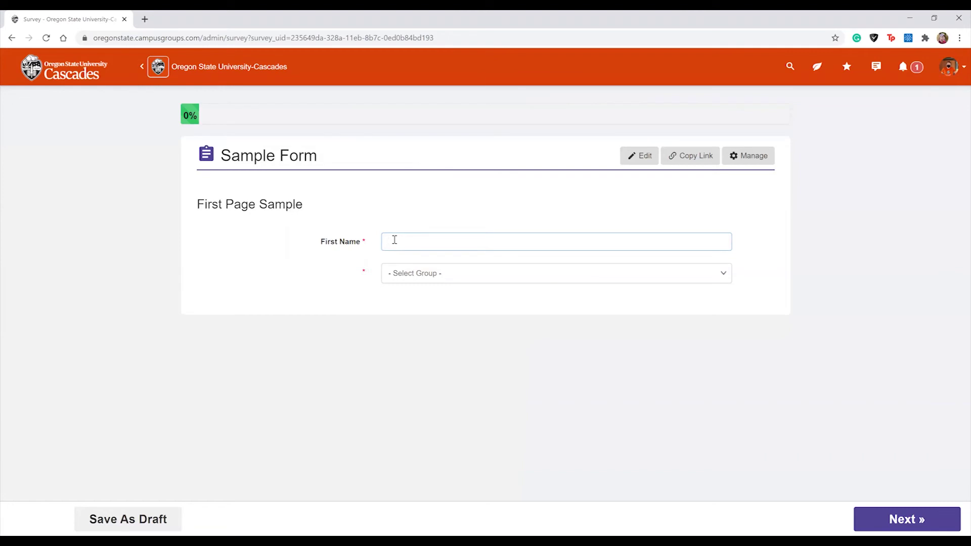
Fill in First Name, pick Oregon State University-Cascades, and continue to the next page
text(a)
drag(424, 242, 396, 241)
key(BackSpace)
click(410, 273)
scroll(461, 387, down, 5)
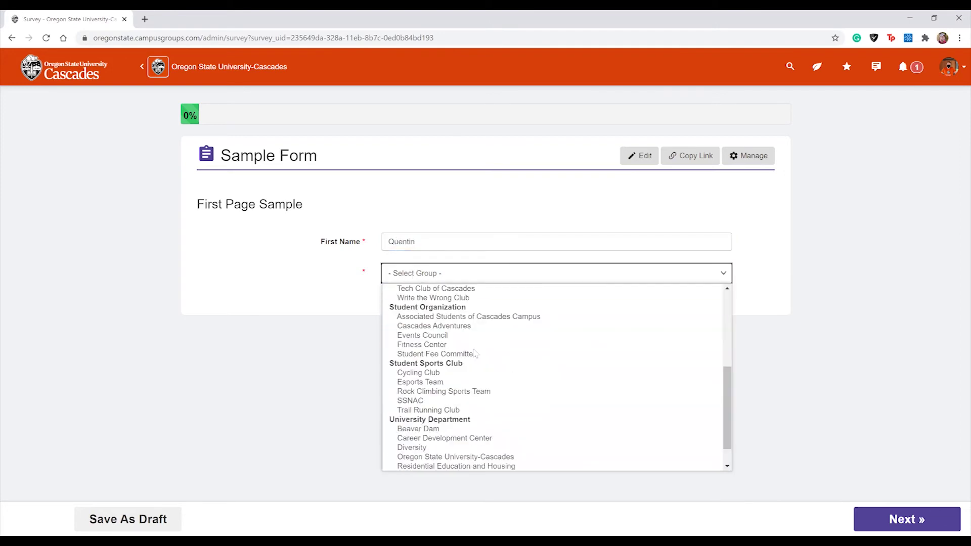
click(475, 428)
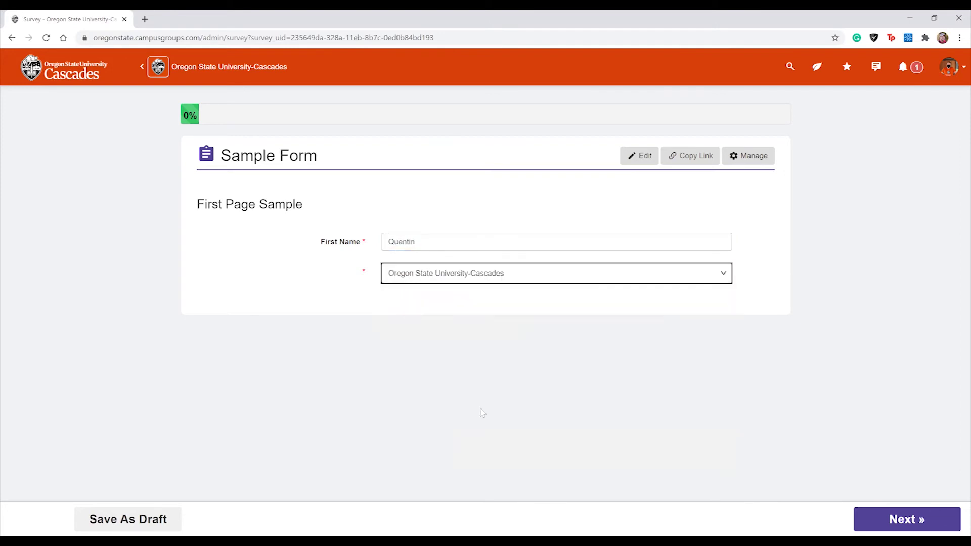
click(896, 519)
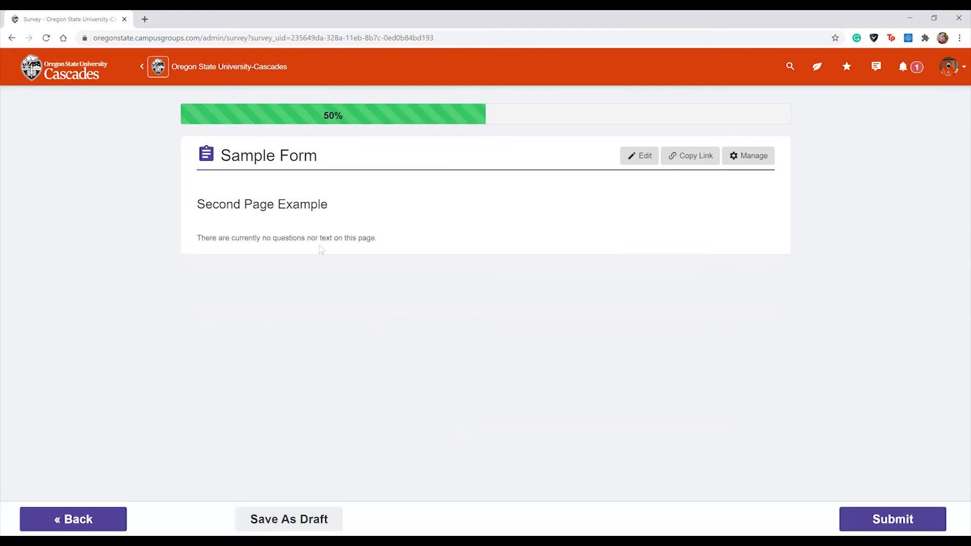
Go back, choose 'Write the Wrong Club', try continuing, then return to editing
click(74, 520)
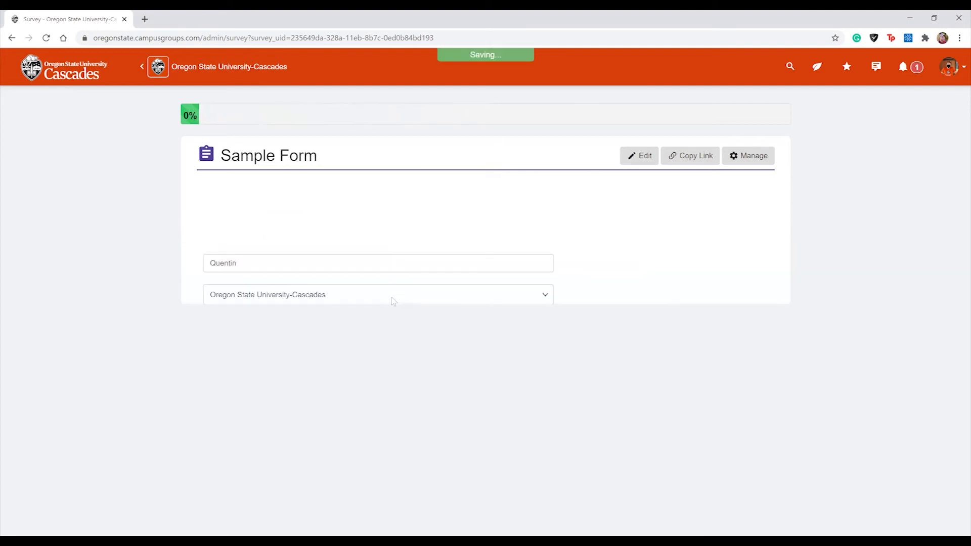
click(419, 276)
click(705, 306)
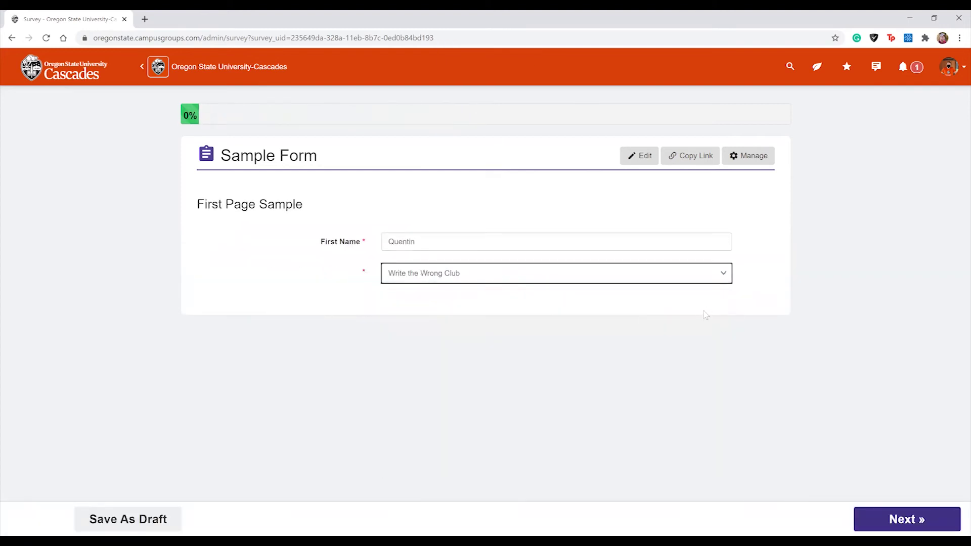
click(873, 522)
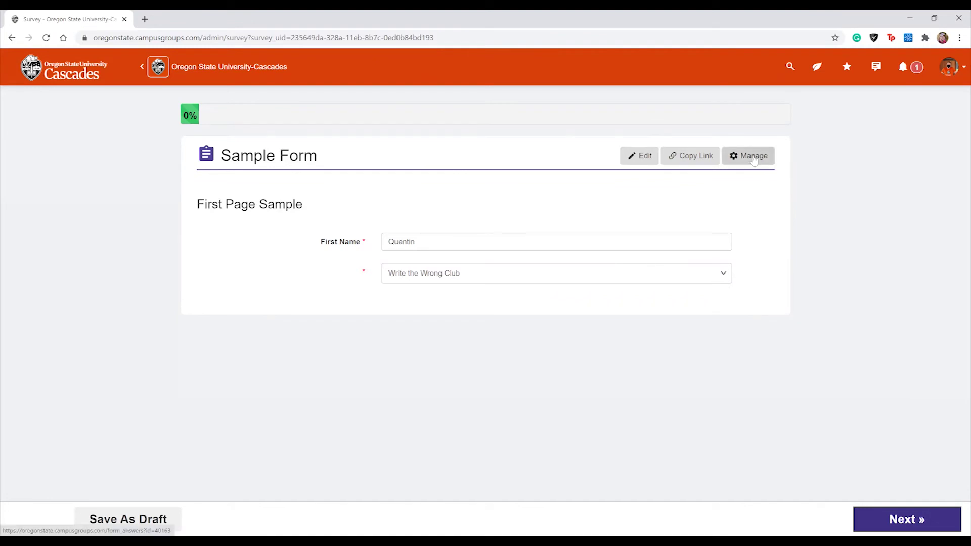
click(627, 158)
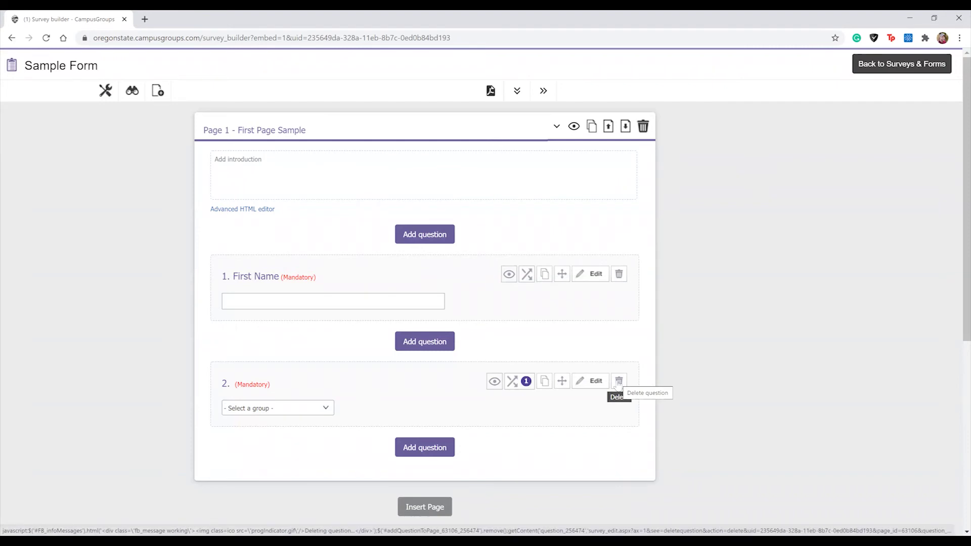
Delete the group question and Page 2, then go back to the Surveys & Forms list
click(618, 383)
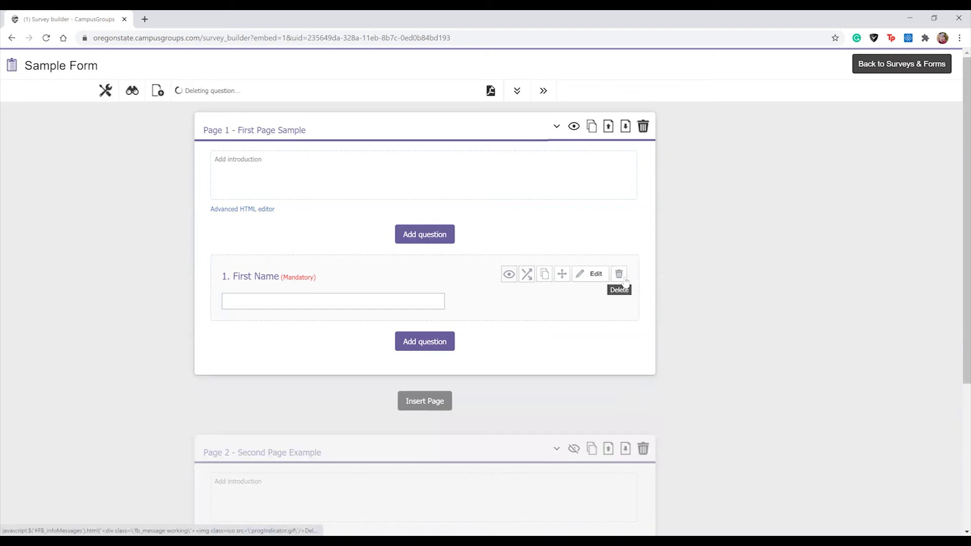
click(644, 451)
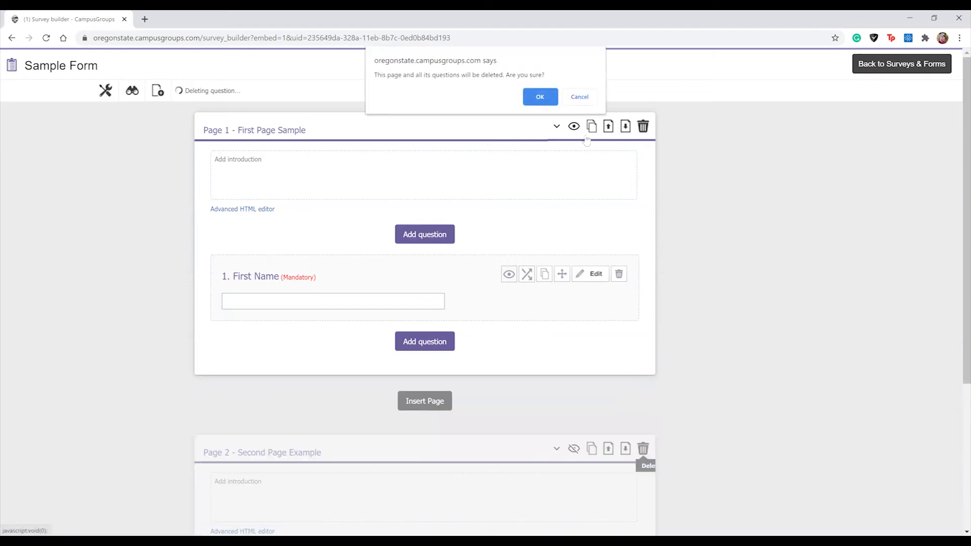
click(529, 96)
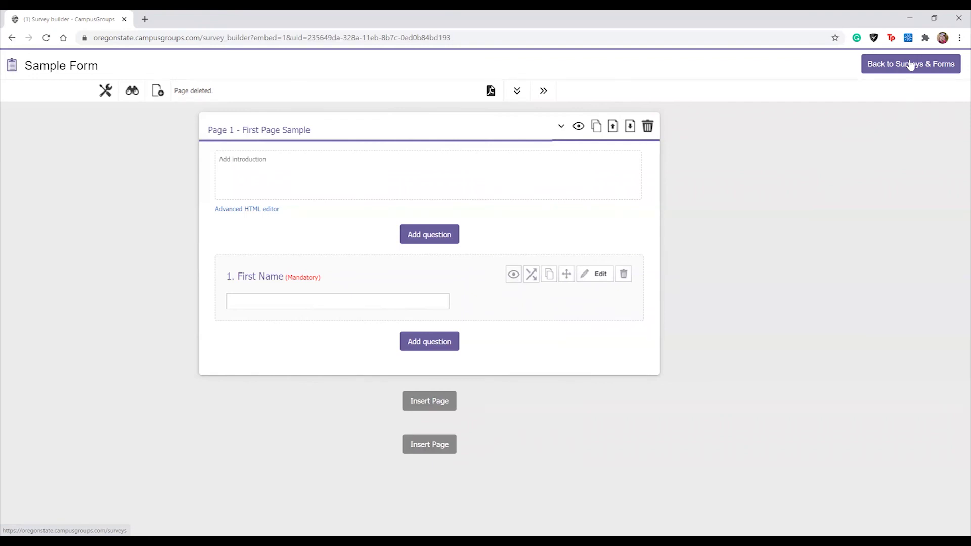
click(910, 66)
click(909, 66)
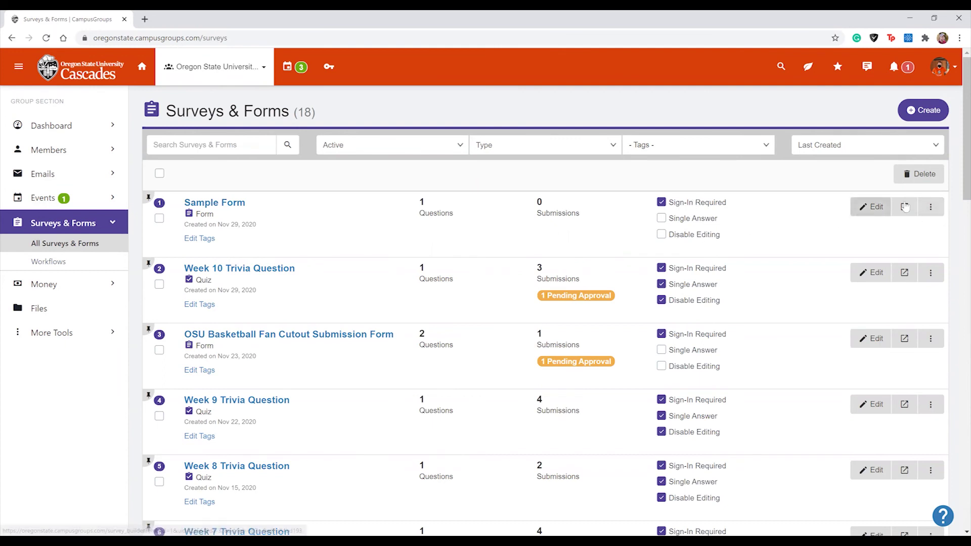
Copy Sample Form's share link, close the Share Link dialog, and reopen its actions menu
click(929, 207)
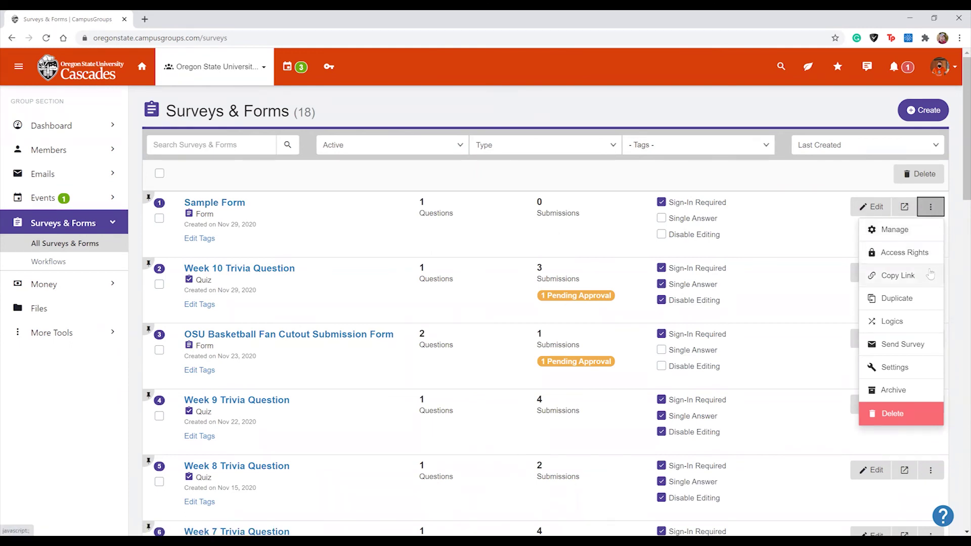
click(928, 277)
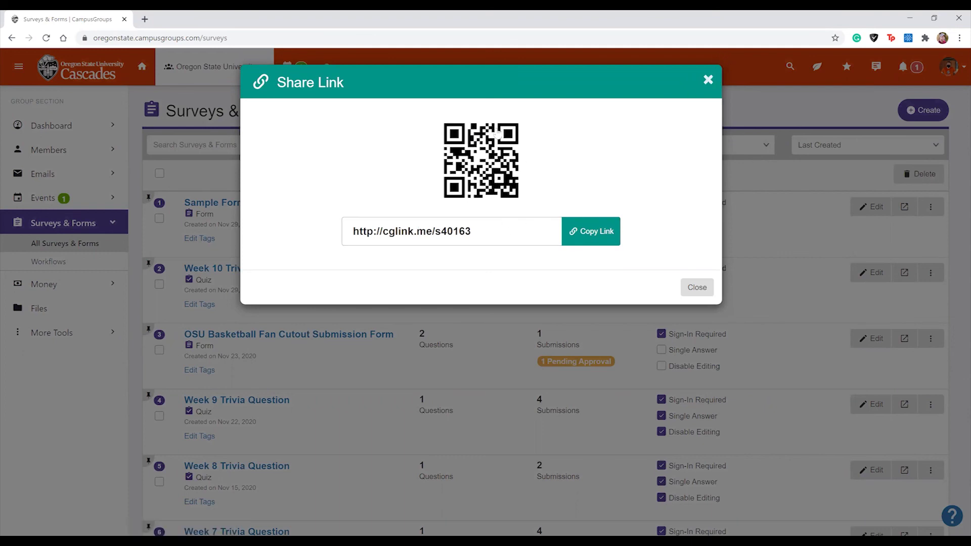
click(709, 81)
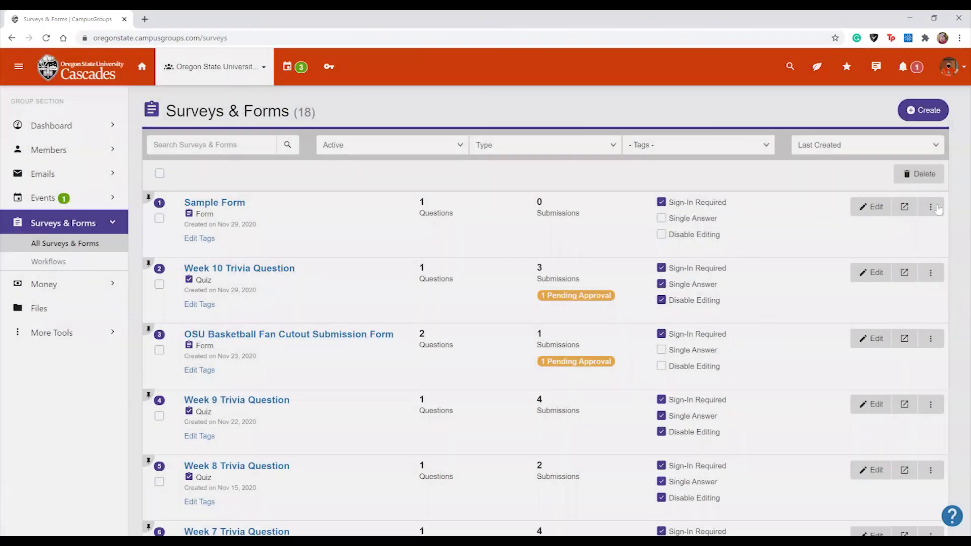
click(936, 208)
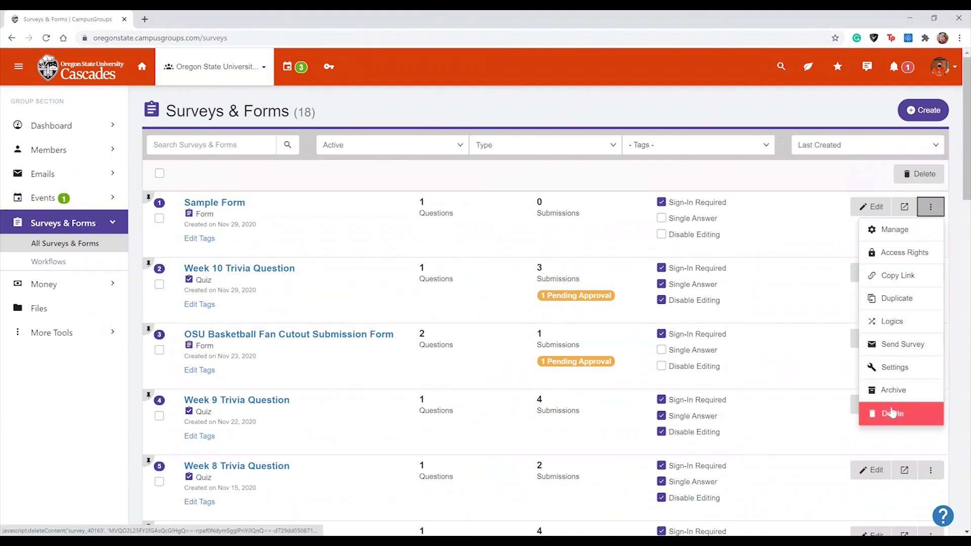
Open Sample Form's submissions page via Manage and check its extra actions menu
click(895, 230)
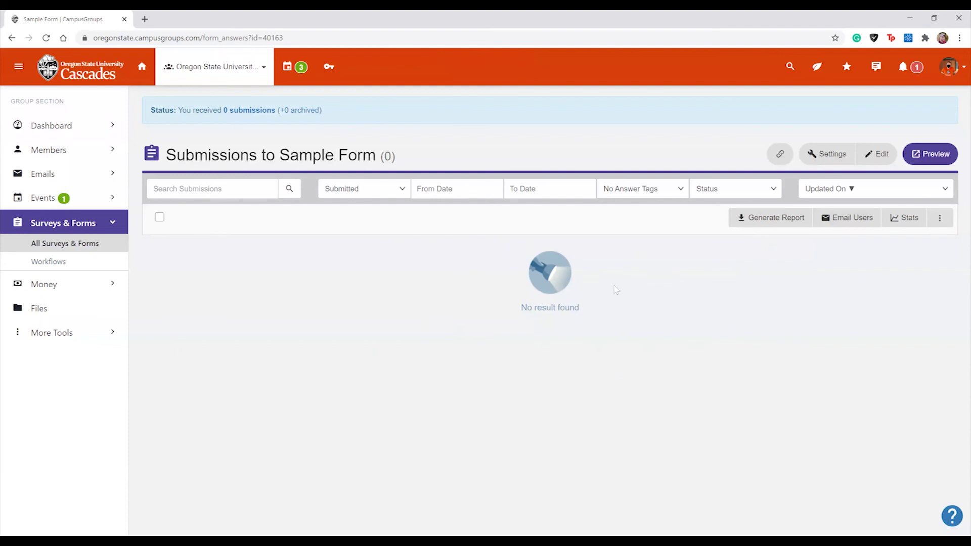
click(939, 220)
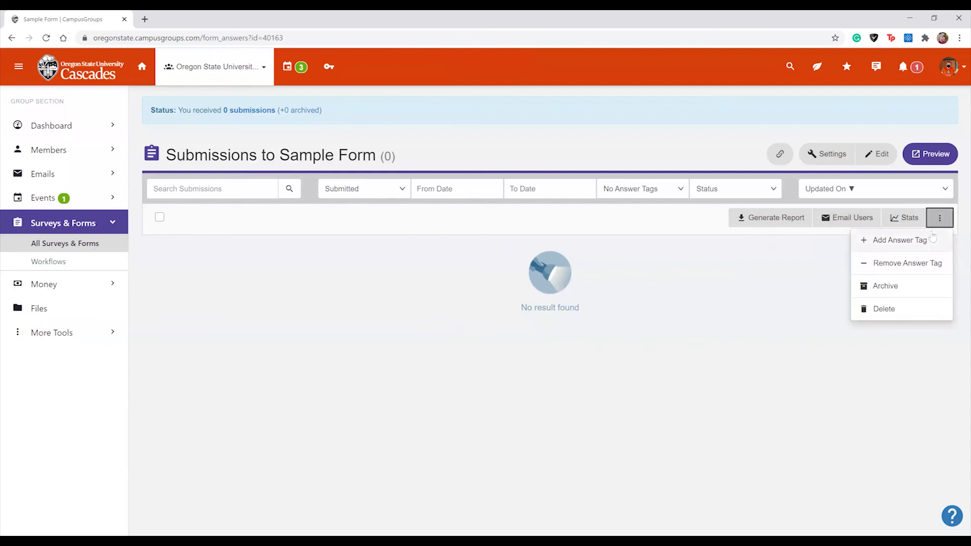
click(751, 375)
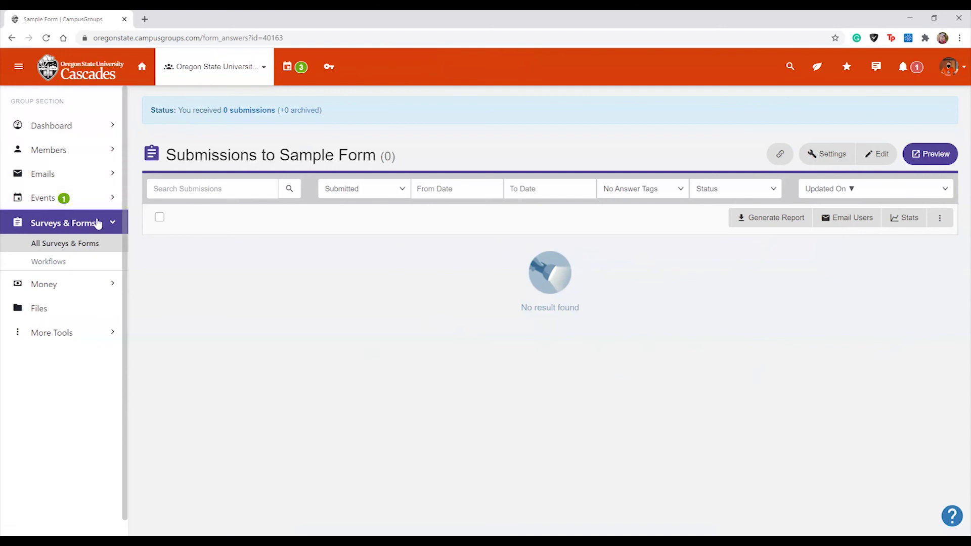
Return to the Oregon State University-Cascades group Dashboard from the sidebar
click(82, 125)
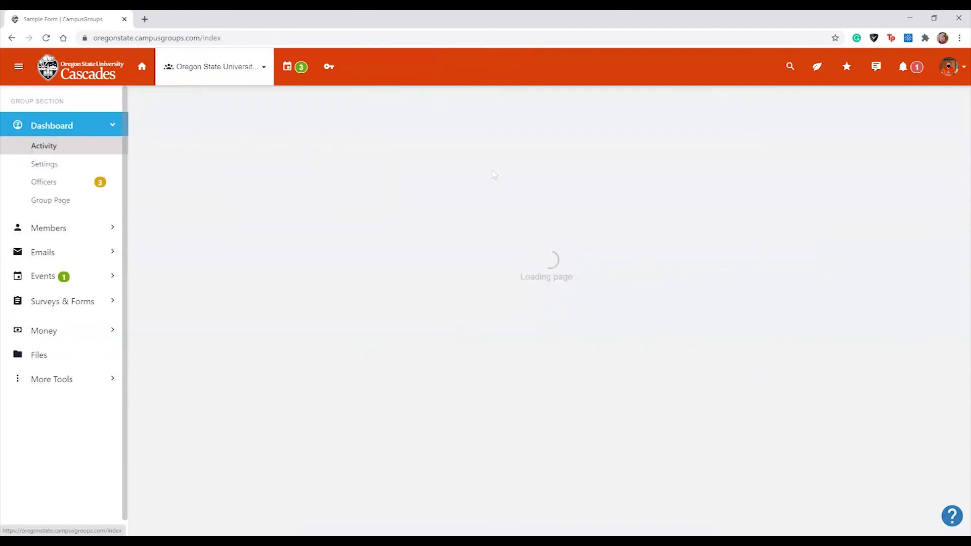